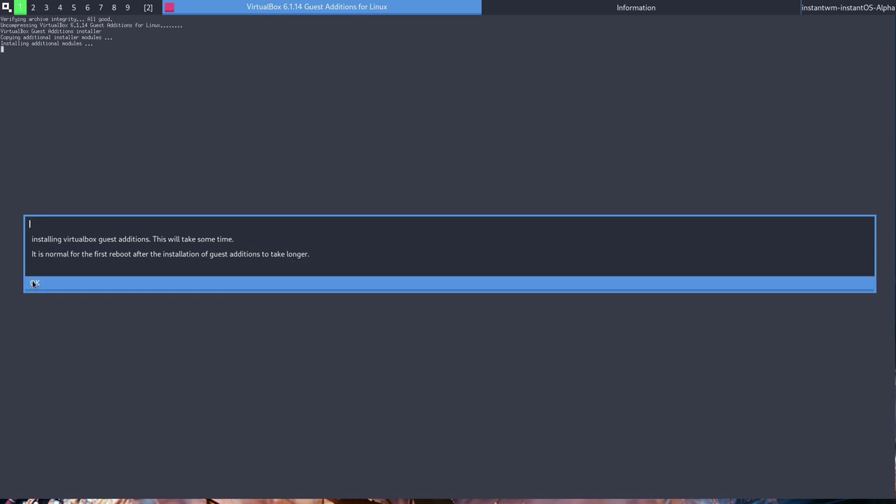
Dismiss both Guest Additions notices and close the finished installer terminal.
click(37, 284)
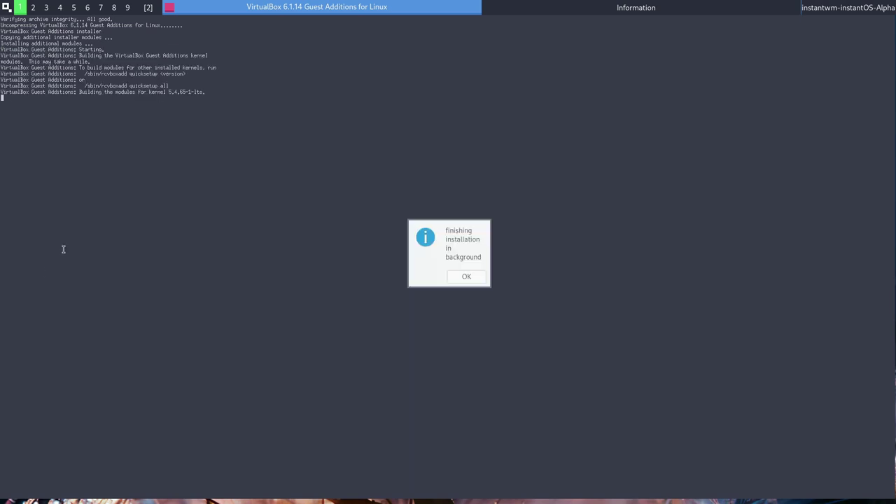
click(471, 281)
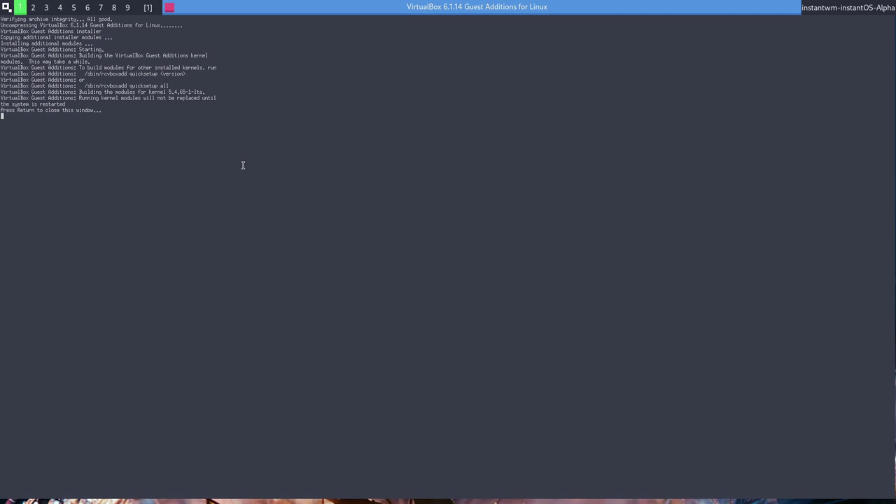
key(Return)
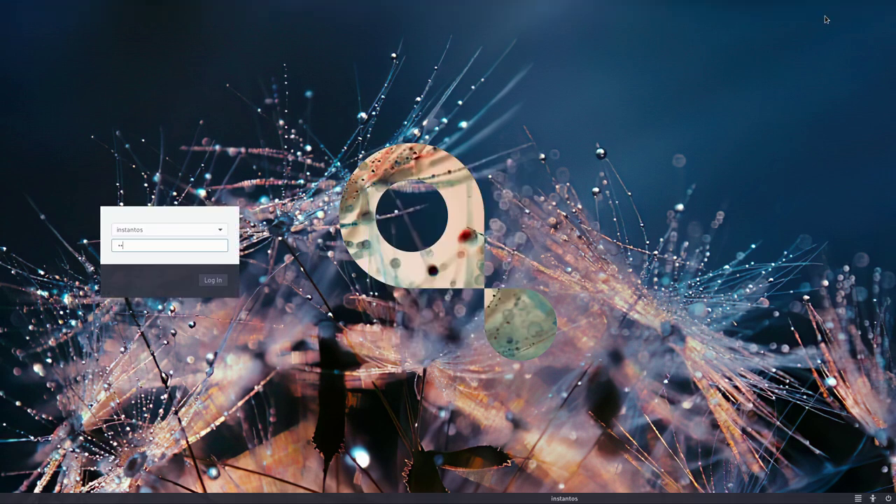
Log in at the greeter, then open and close the full-screen app launcher.
key(Return)
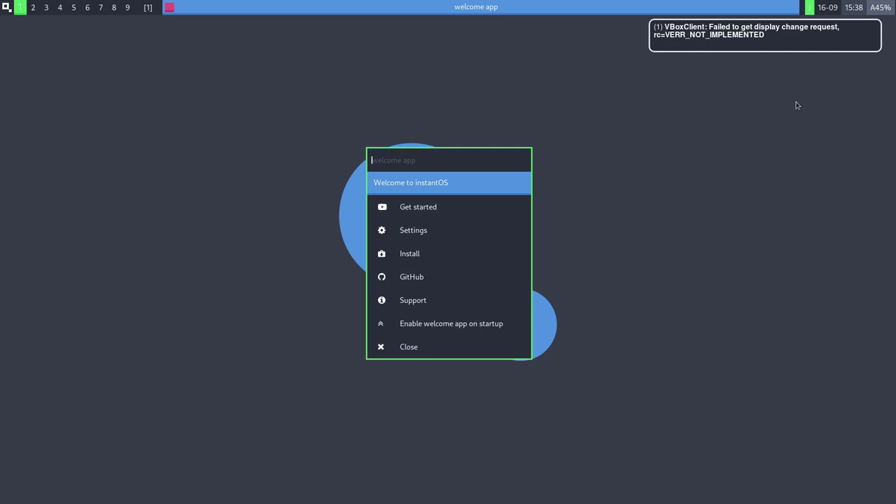
key(super+space)
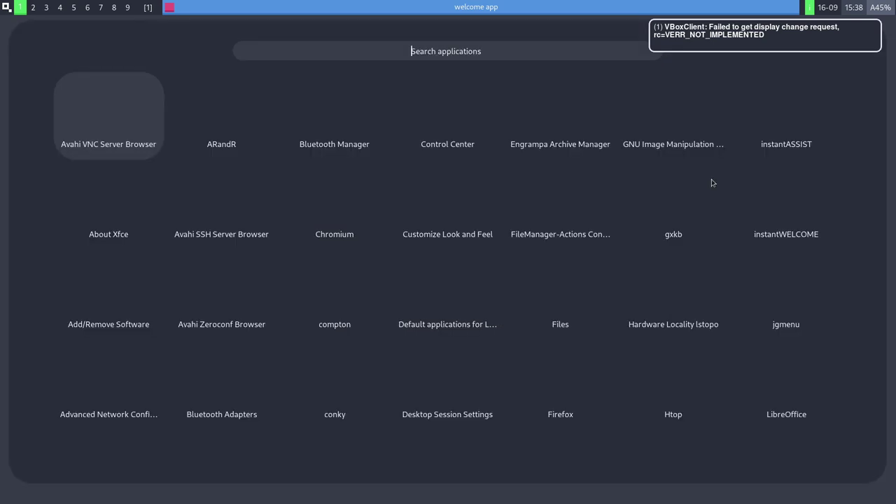
key(Escape)
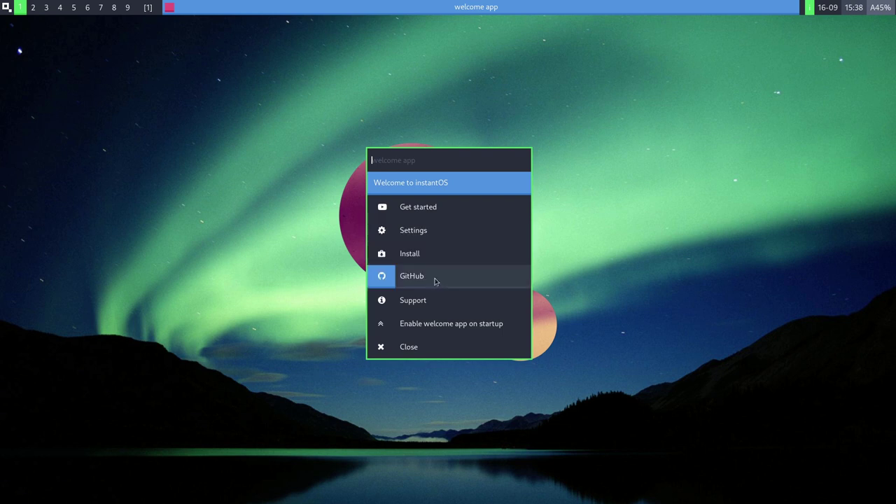
Set the welcome app not to run at startup and close its menu.
click(454, 323)
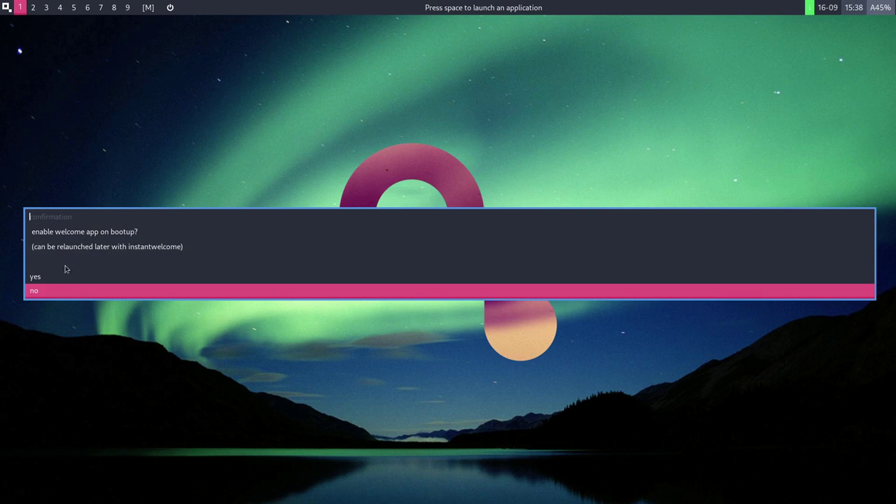
click(47, 292)
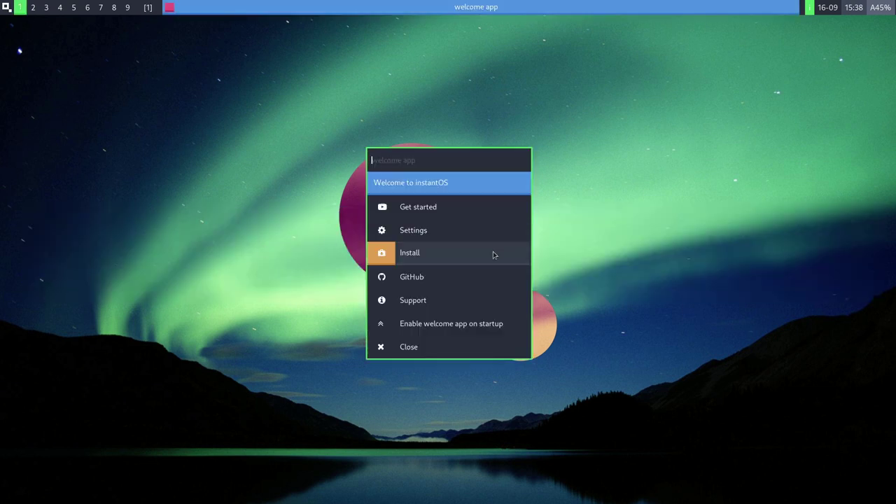
click(712, 193)
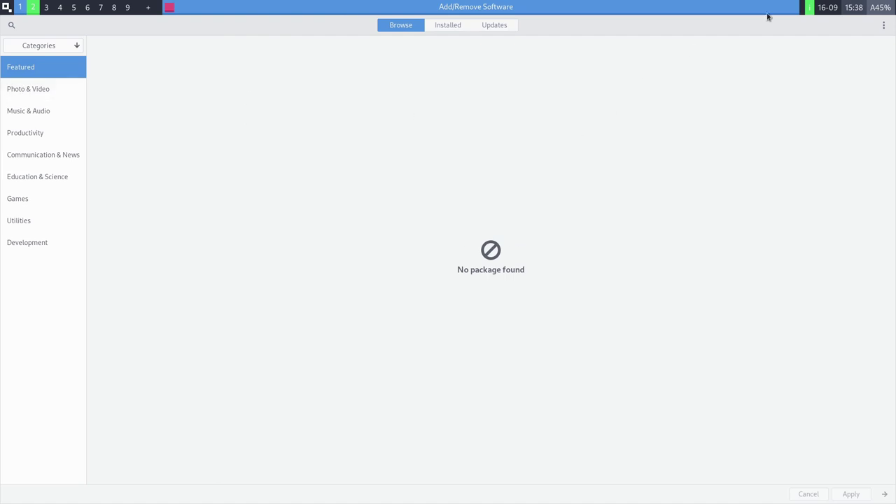
Browse the Photo & Video and Featured categories, then the installed packages list.
click(42, 87)
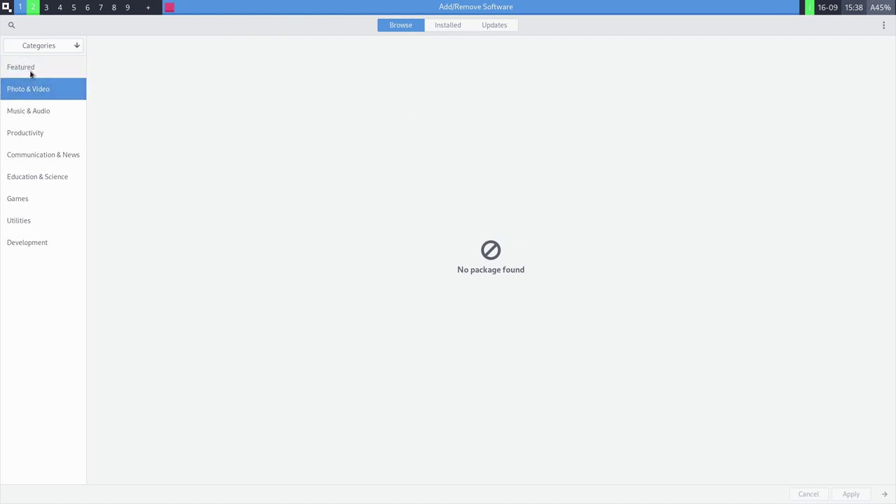
click(26, 69)
click(444, 27)
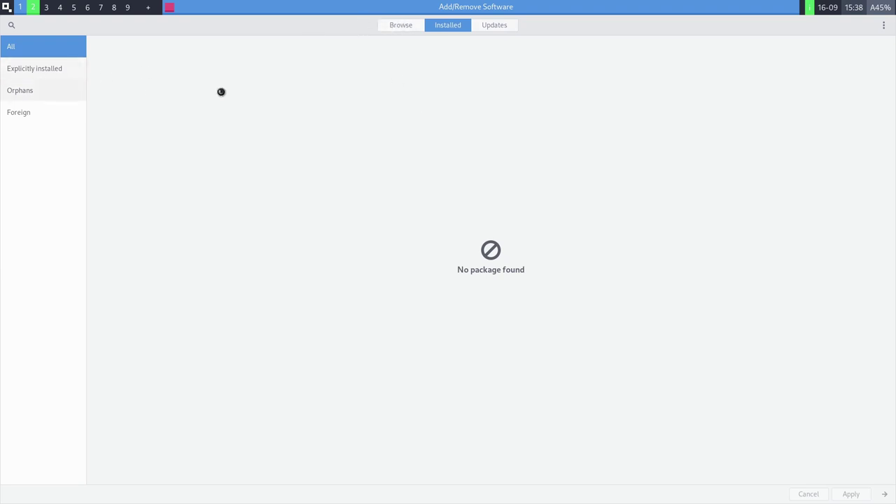
scroll(500, 219, down, 2)
scroll(476, 161, up, 2)
Browse Productivity and Education & Science, then start a package database refresh.
click(403, 25)
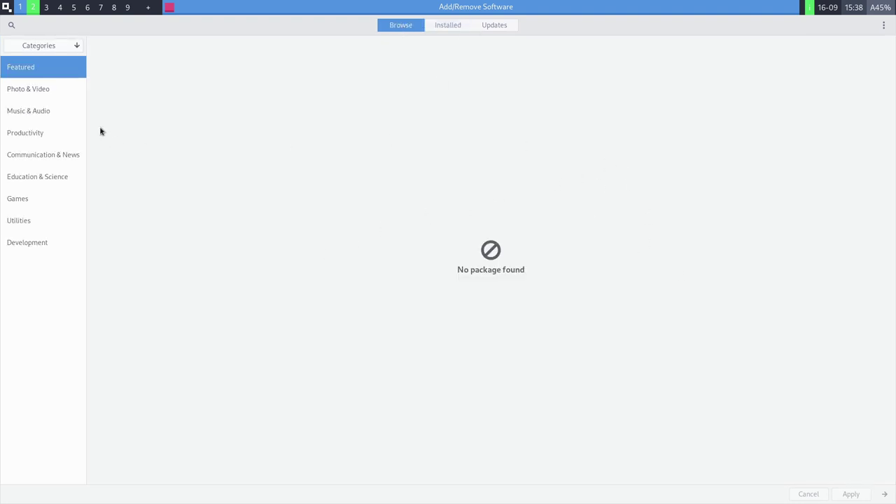
click(16, 130)
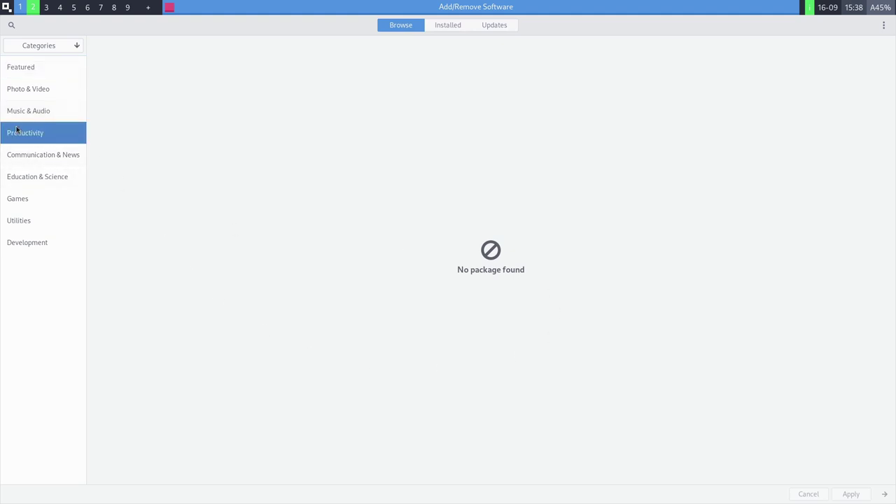
click(61, 185)
click(884, 25)
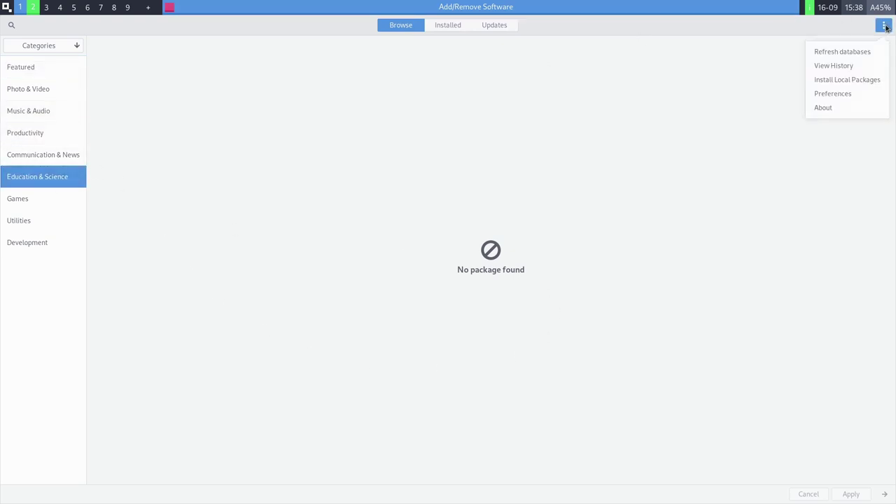
click(855, 53)
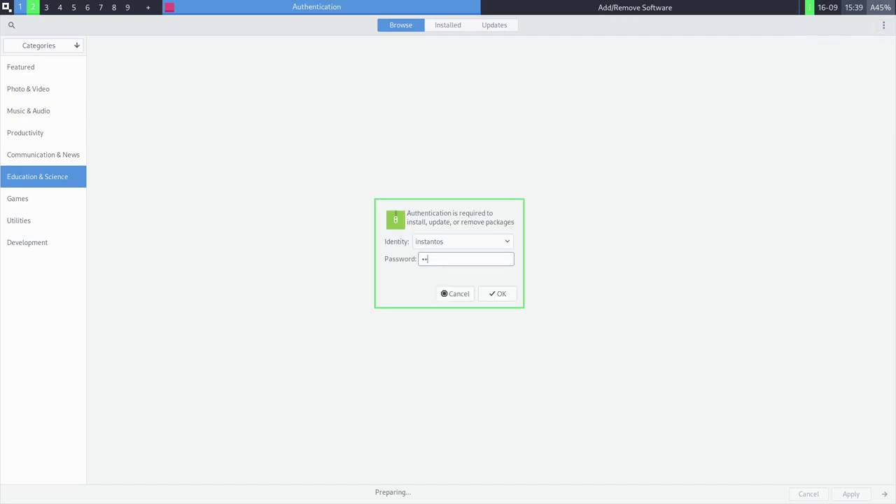
Authorize the database refresh and relaunch Add/Remove Software by searching 'soft' in the app grid.
key(Return)
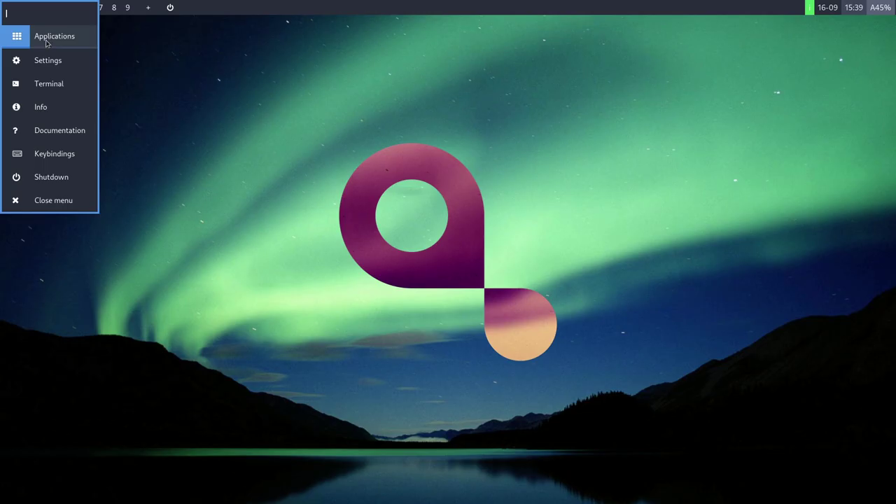
click(17, 37)
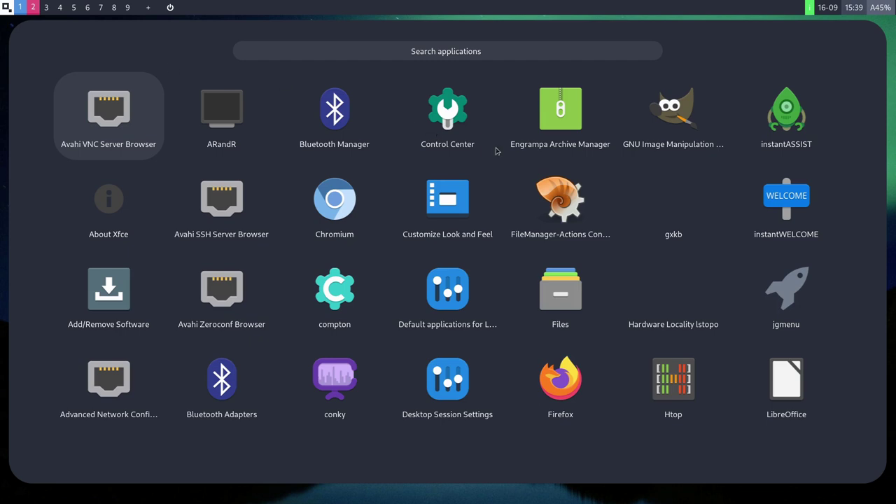
text(soft)
key(Return)
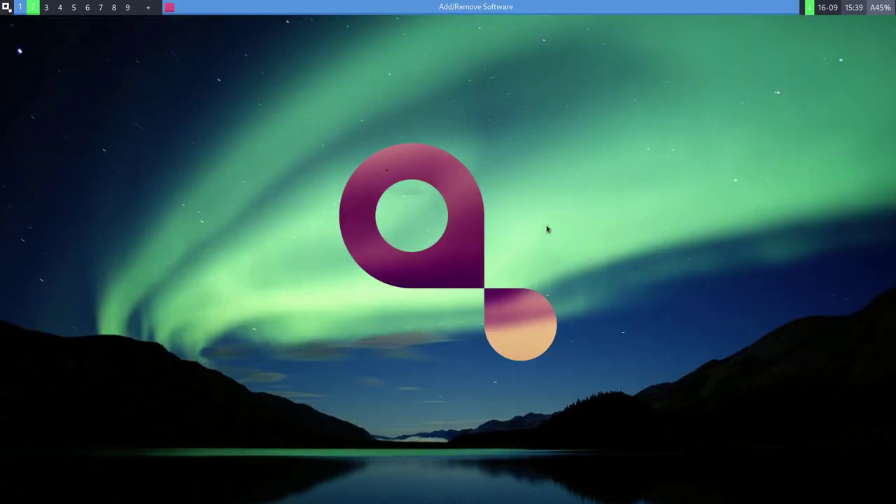
Browse the Photo & Video, Music & Audio, Productivity, Education, Games, Utilities and Development categories.
click(33, 93)
click(30, 114)
click(33, 134)
click(31, 178)
click(21, 200)
click(8, 227)
click(16, 243)
Open Pamac Preferences and authenticate with the account password.
click(884, 26)
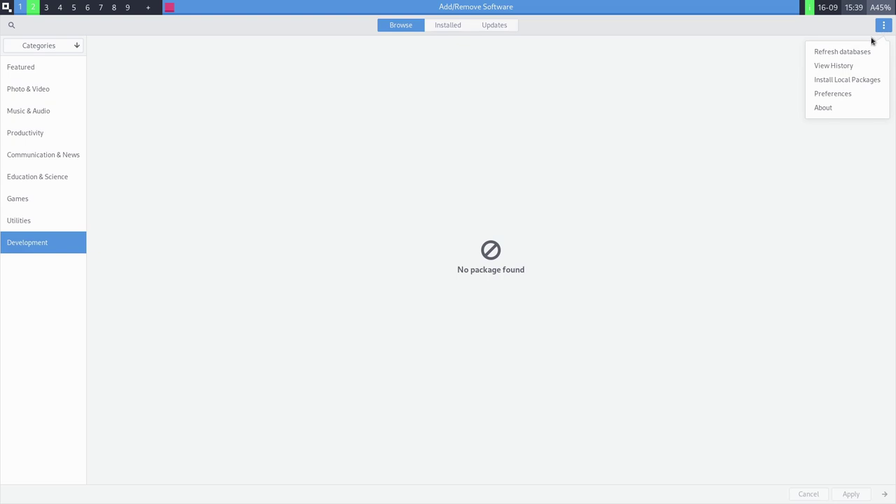
click(833, 96)
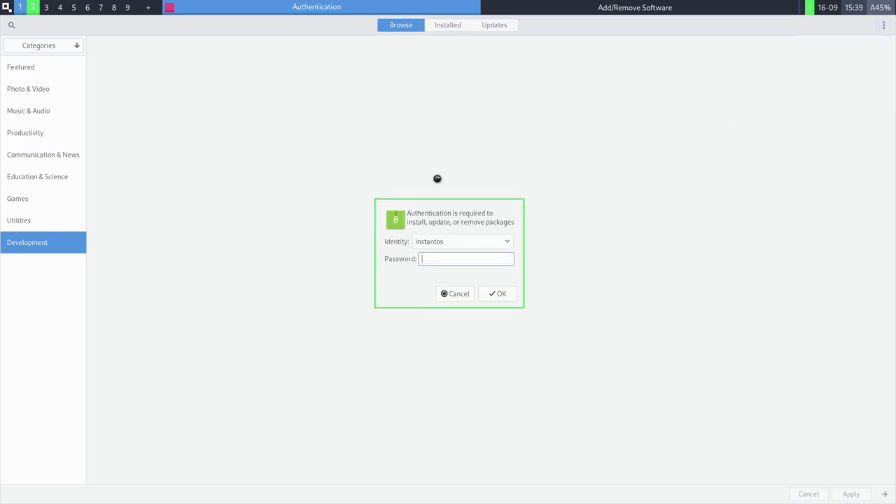
key(Return)
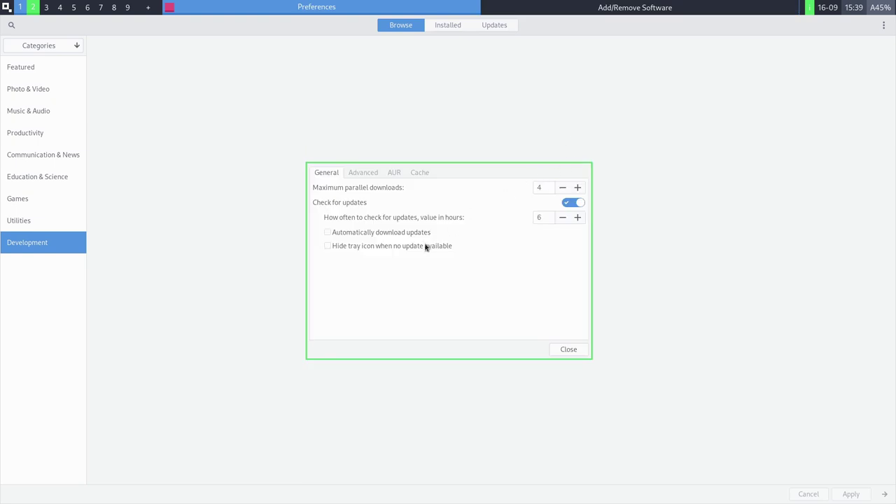
Look through the Advanced, AUR, General and Cache preferences and close them unchanged.
click(359, 172)
click(394, 173)
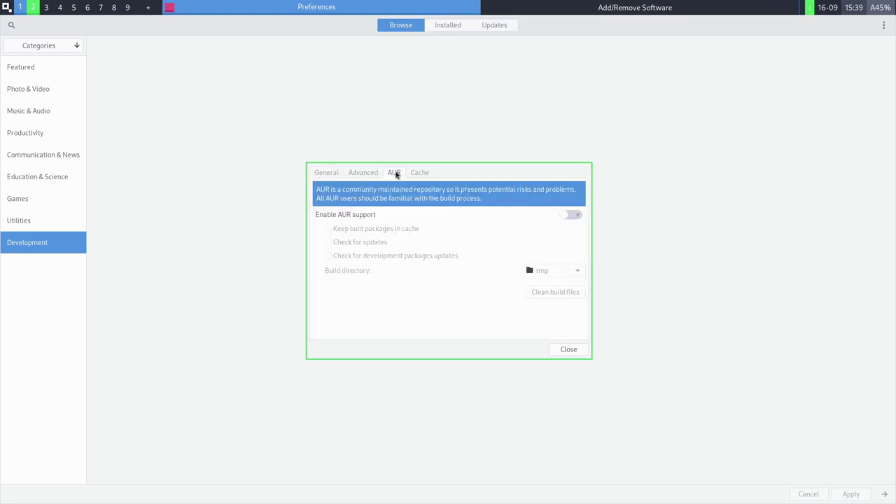
click(365, 172)
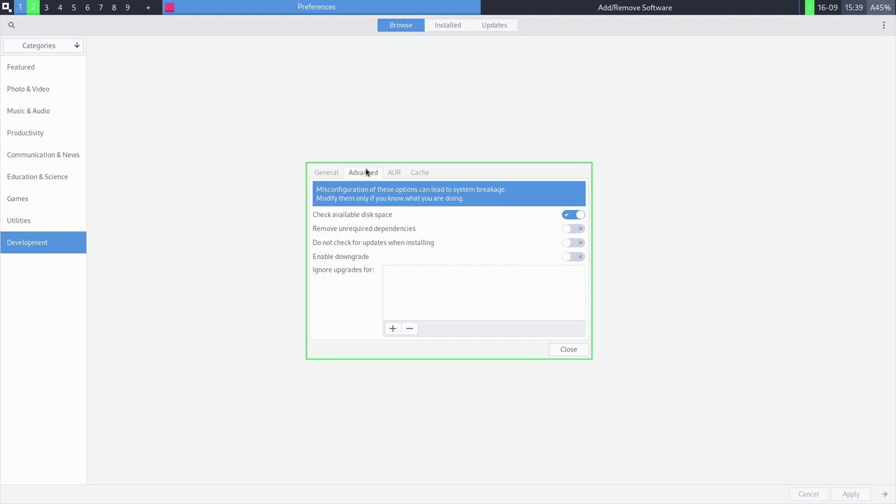
click(326, 173)
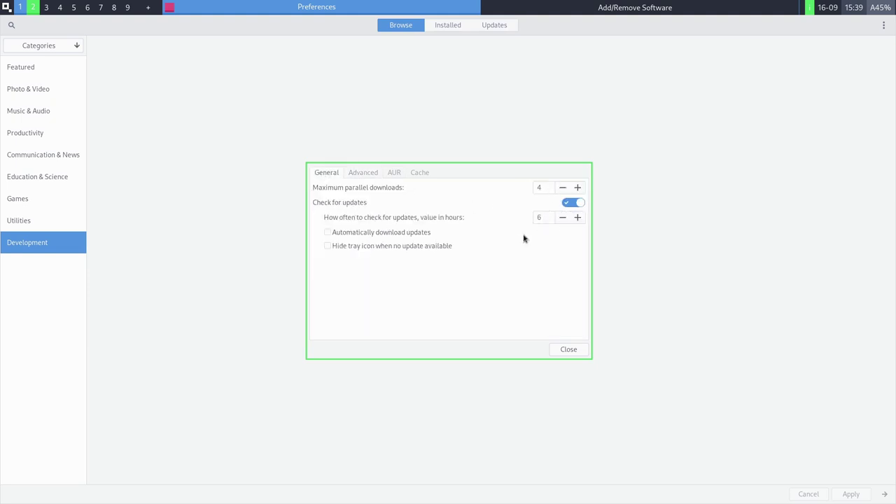
click(394, 172)
click(421, 173)
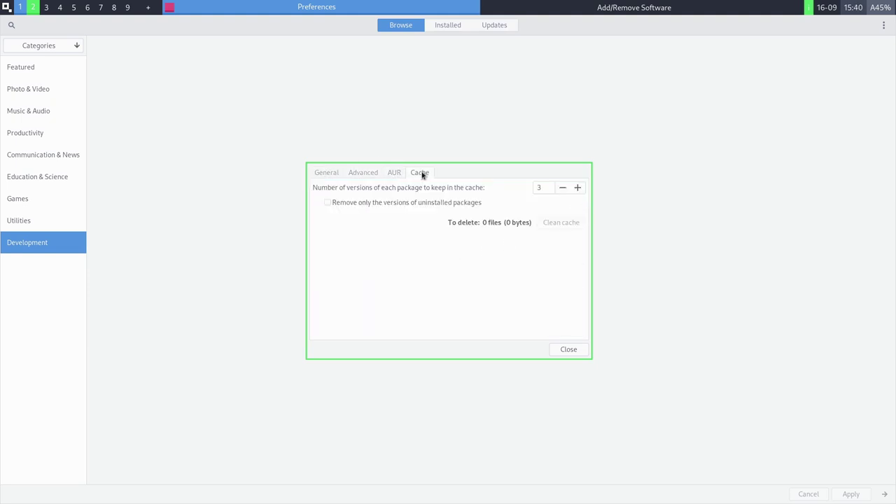
click(570, 349)
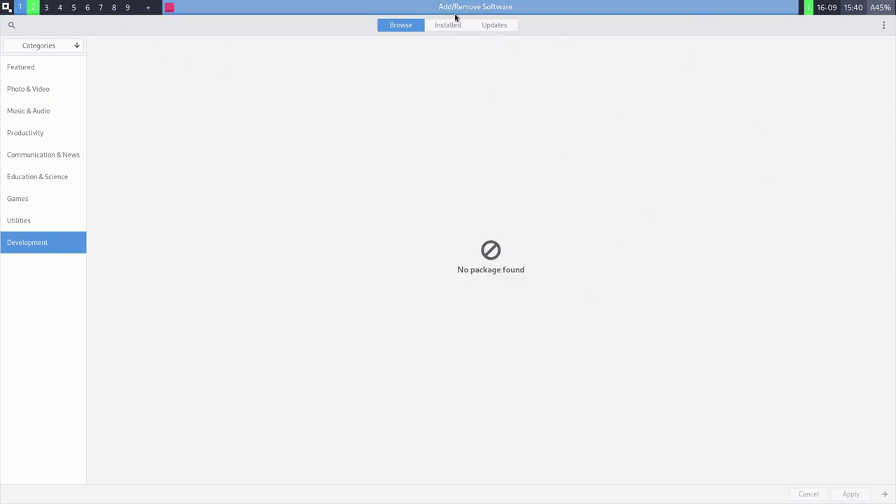
Open and dismiss the extra actions menu, then switch to workspace 1.
click(886, 30)
click(736, 154)
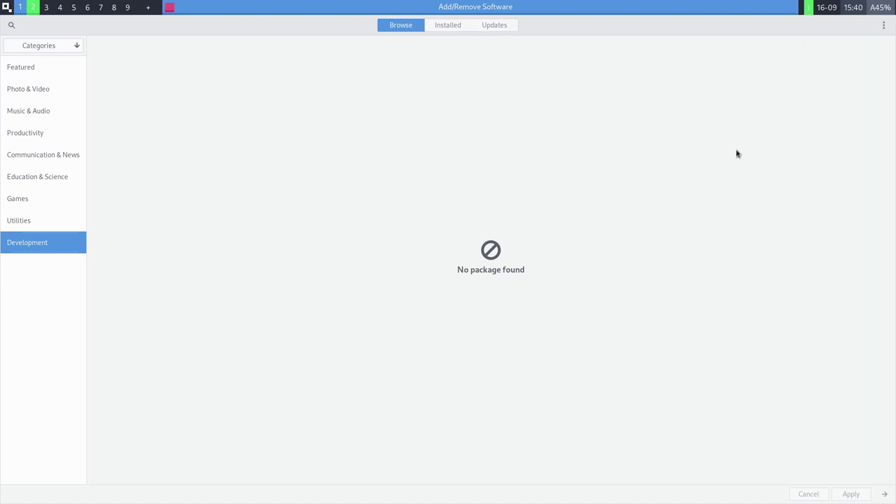
key(super+1)
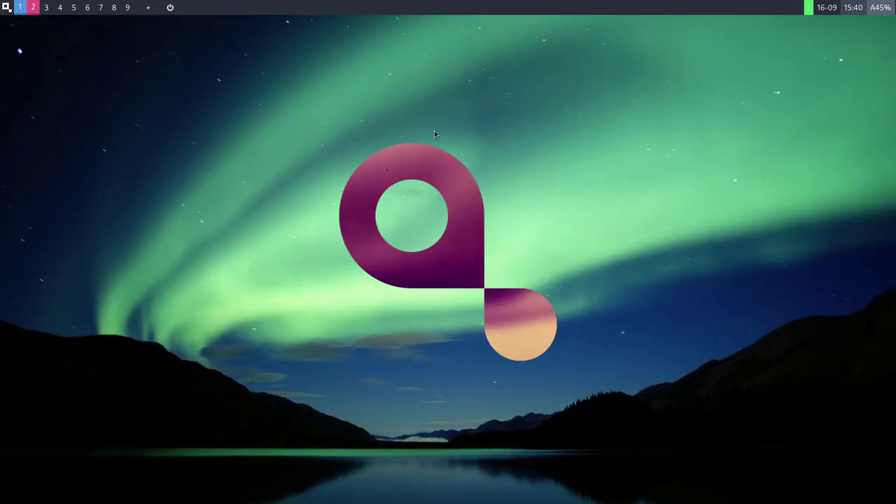
Launch the Avahi VNC Server Browser, dismiss its connection error, and return to workspace 1.
click(6, 7)
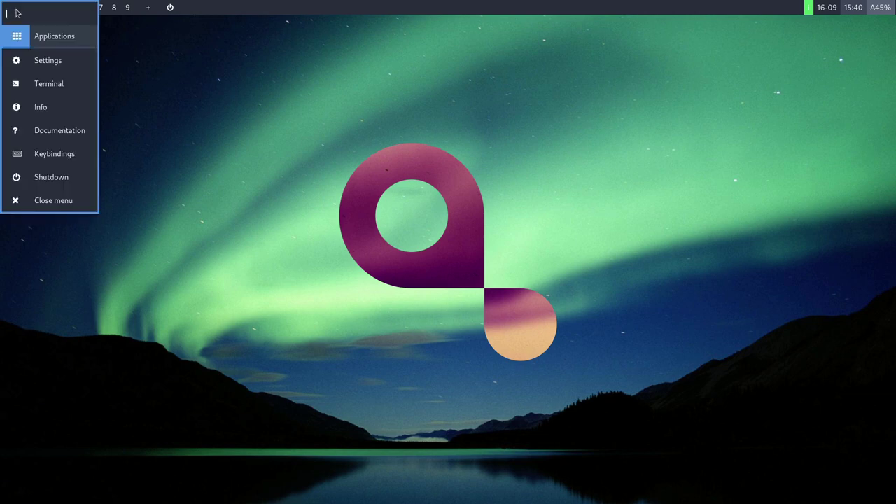
key(Return)
click(71, 206)
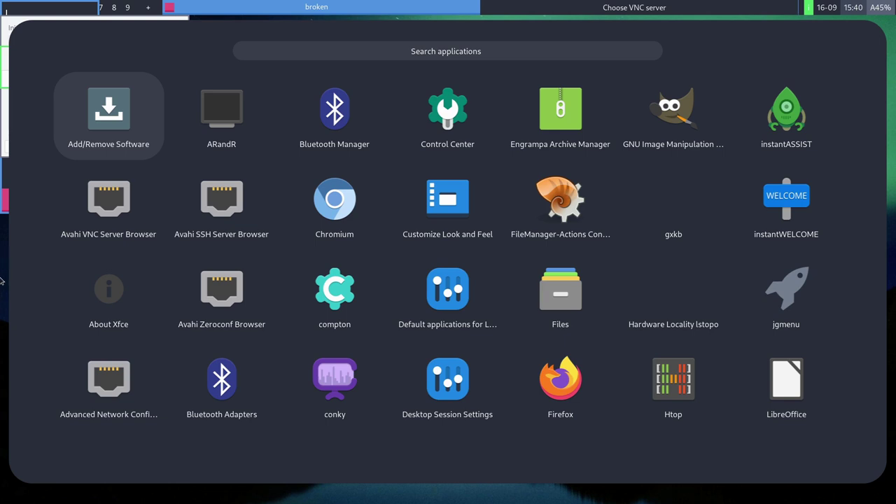
click(2, 280)
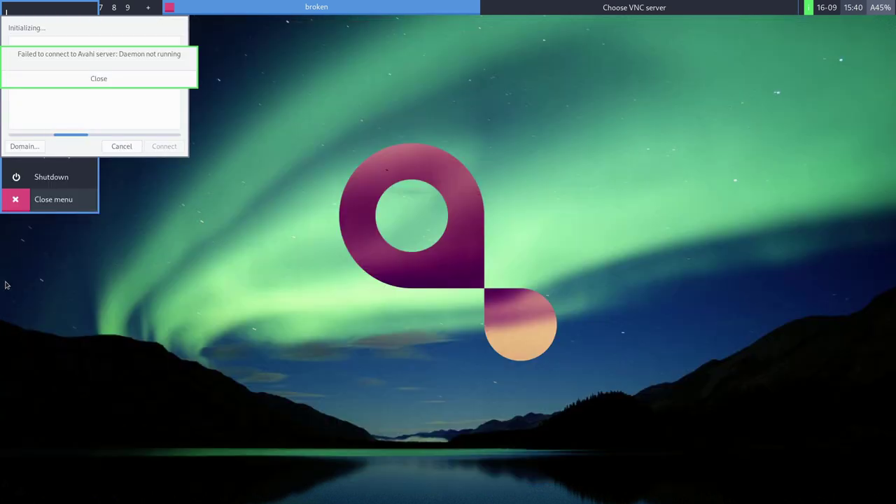
click(94, 79)
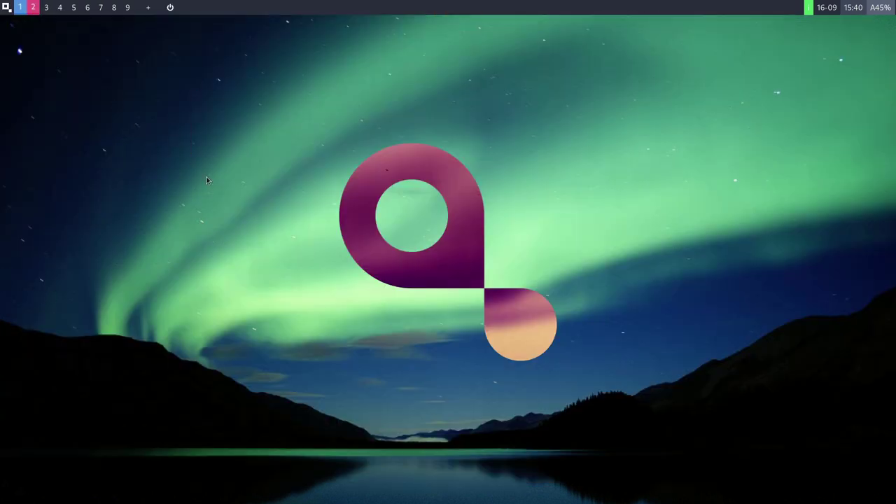
click(47, 7)
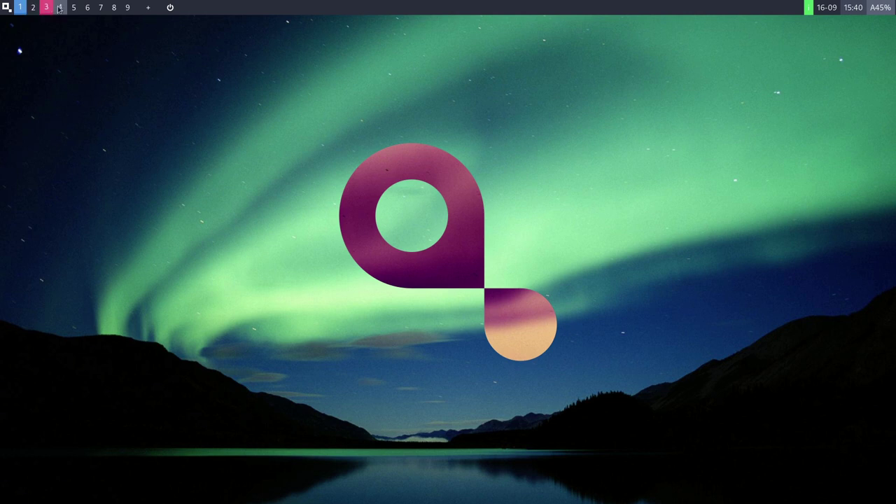
click(21, 7)
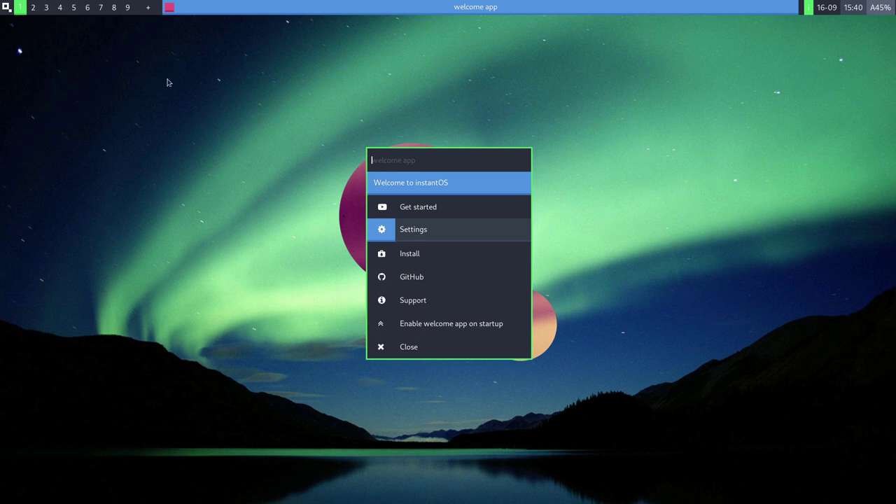
Close the welcome app and review the theming, Potato and animations options without changes.
click(417, 232)
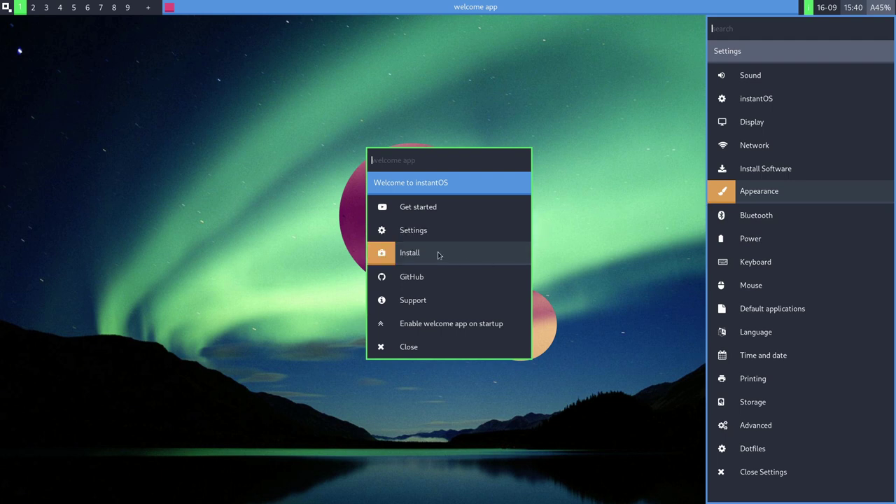
click(410, 354)
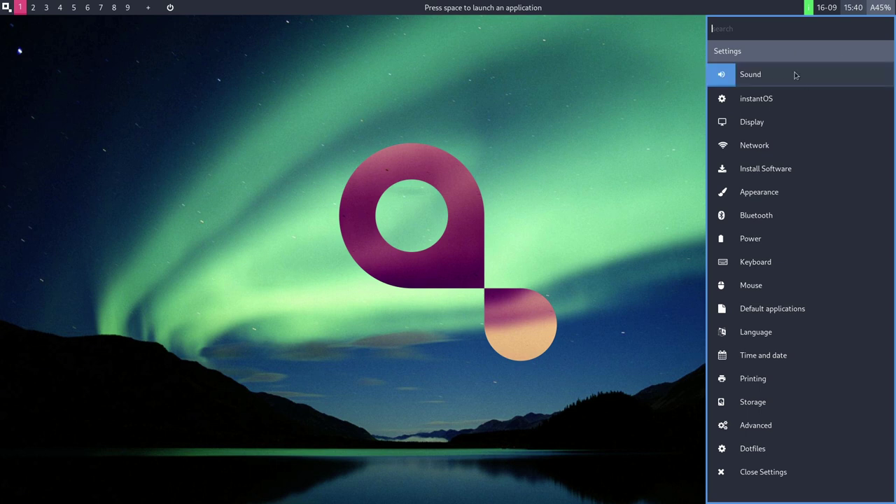
click(783, 98)
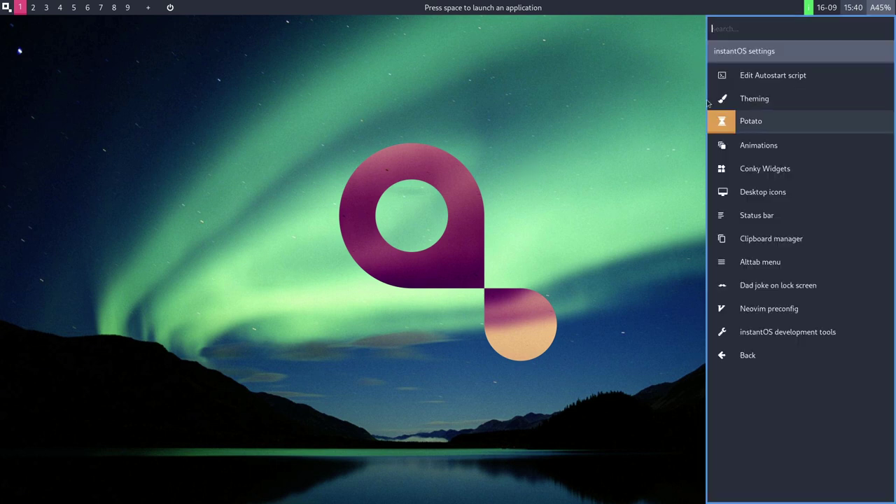
click(755, 98)
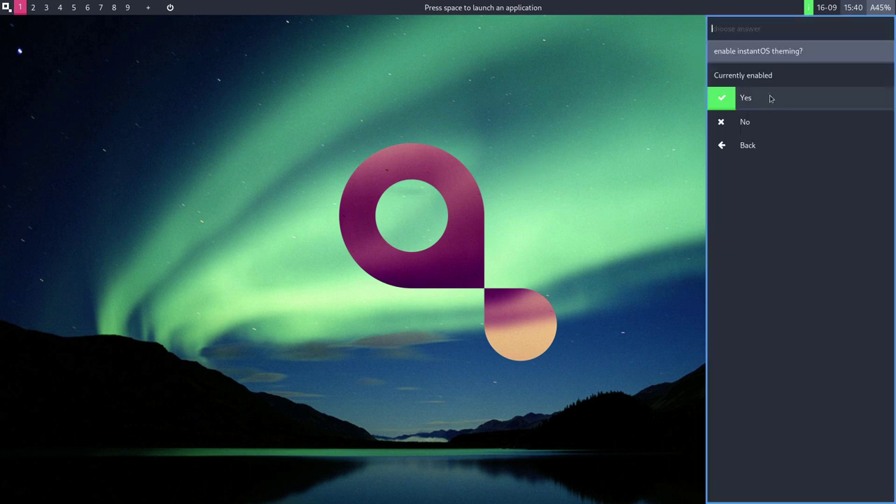
click(736, 144)
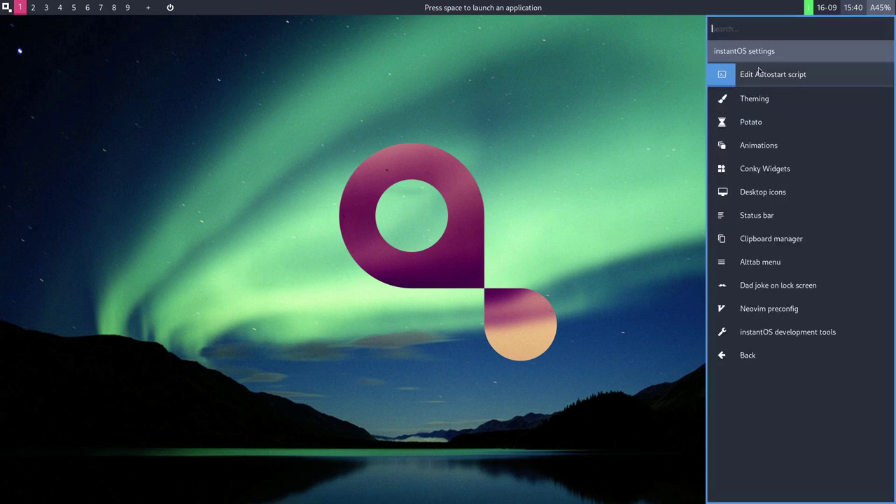
click(764, 128)
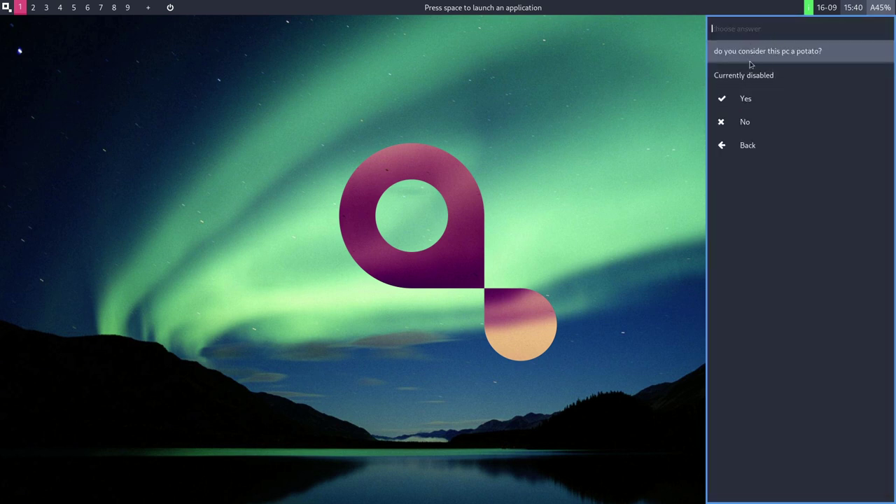
click(734, 143)
click(734, 146)
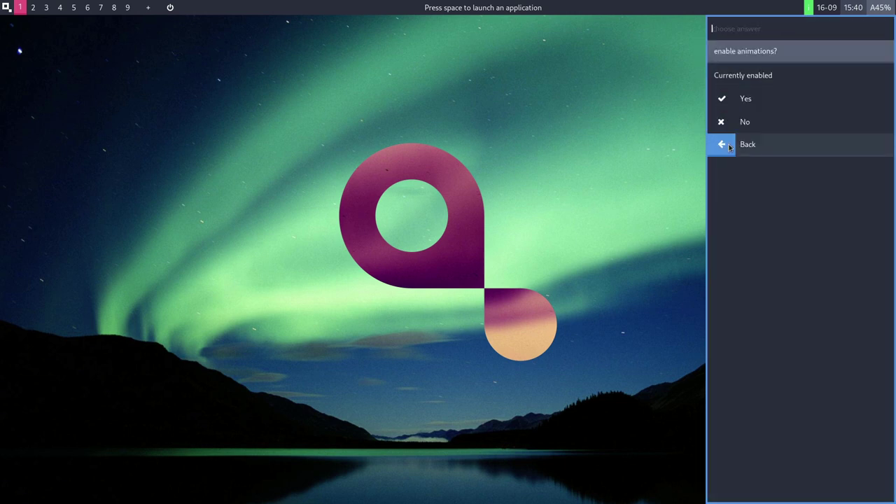
key(Return)
key(Down)
key(Down)
key(Down)
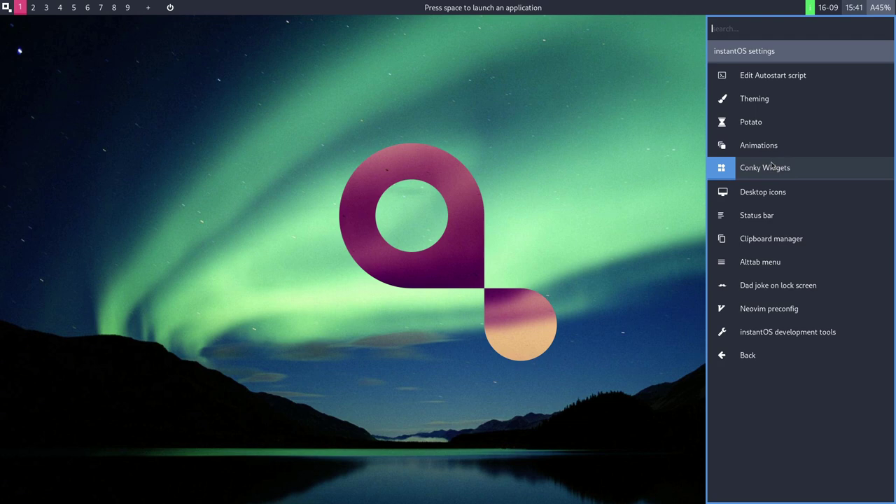
Turn desktop icons on, then off again.
click(735, 199)
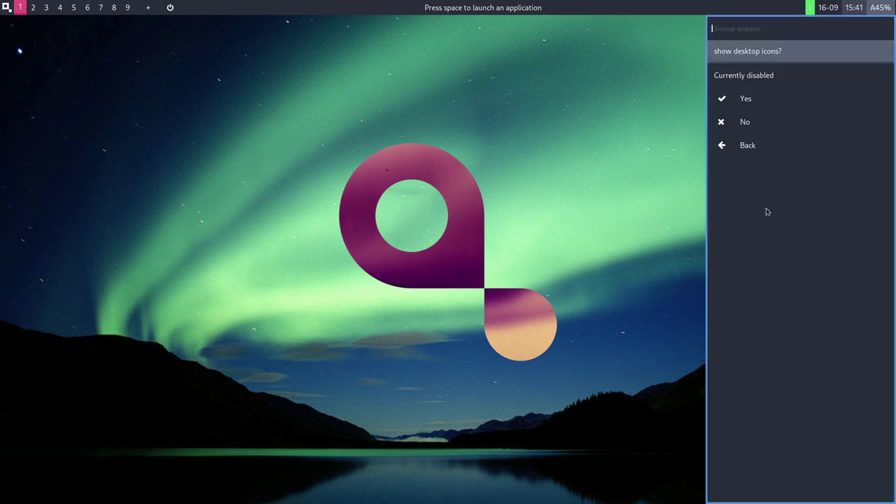
click(749, 101)
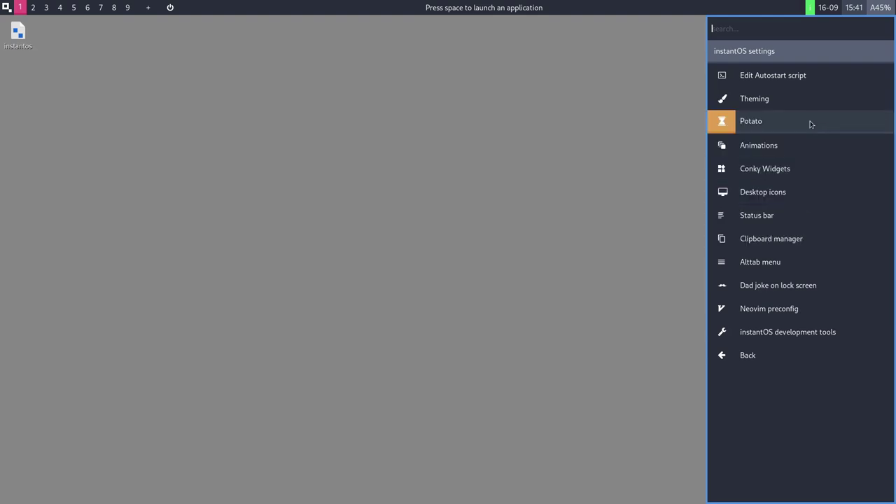
click(759, 192)
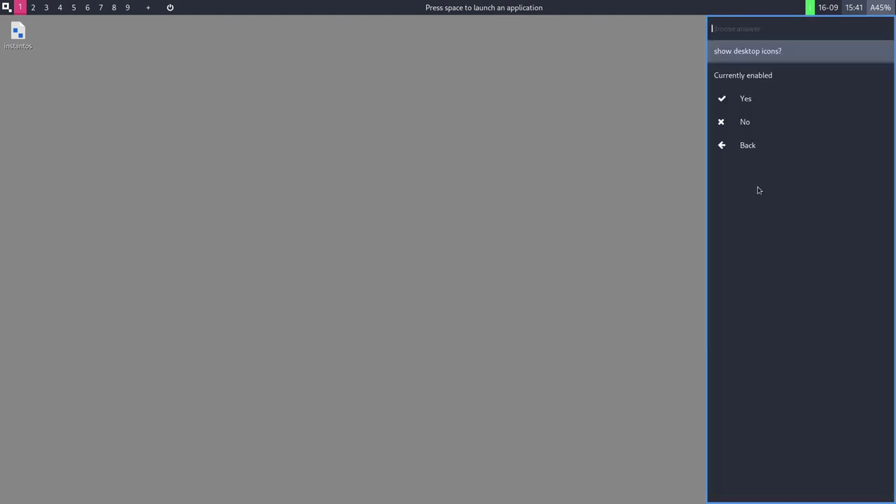
click(733, 122)
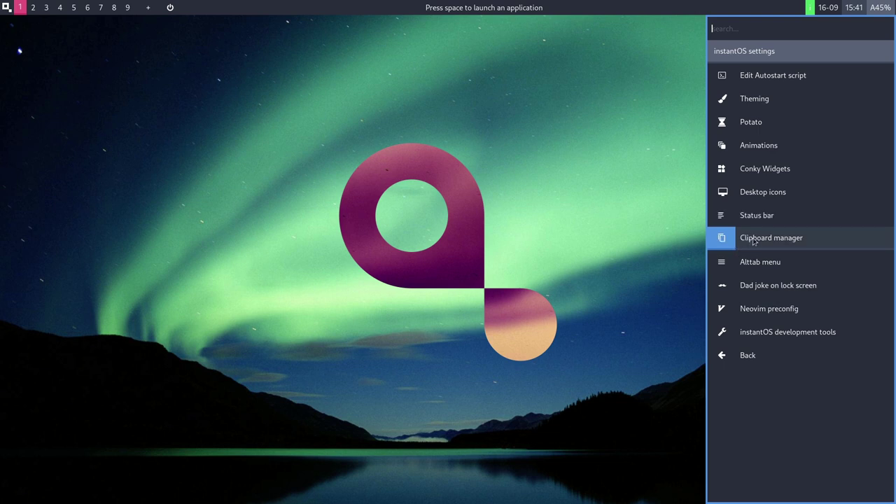
Confirm the Alttab menu setting for next login and return to the main Settings list.
click(729, 262)
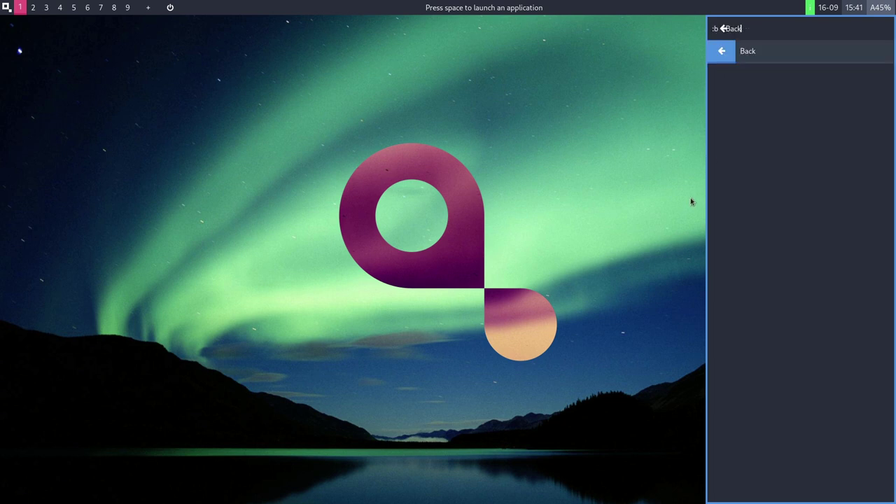
click(729, 59)
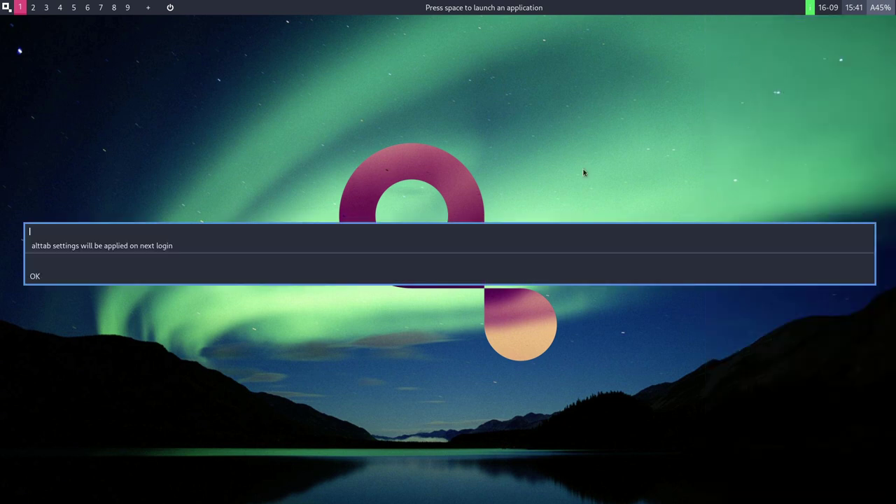
click(44, 280)
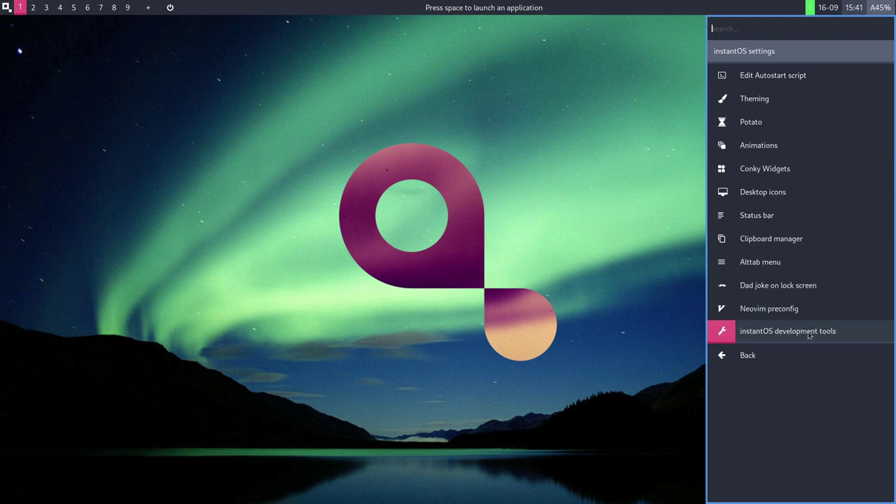
click(771, 354)
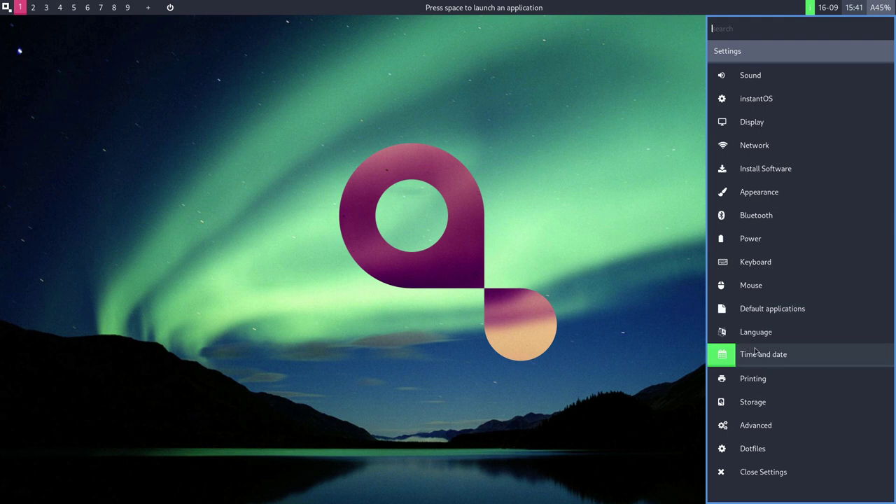
Peek at the Advanced settings, then close the app launcher and the Settings panel.
click(755, 426)
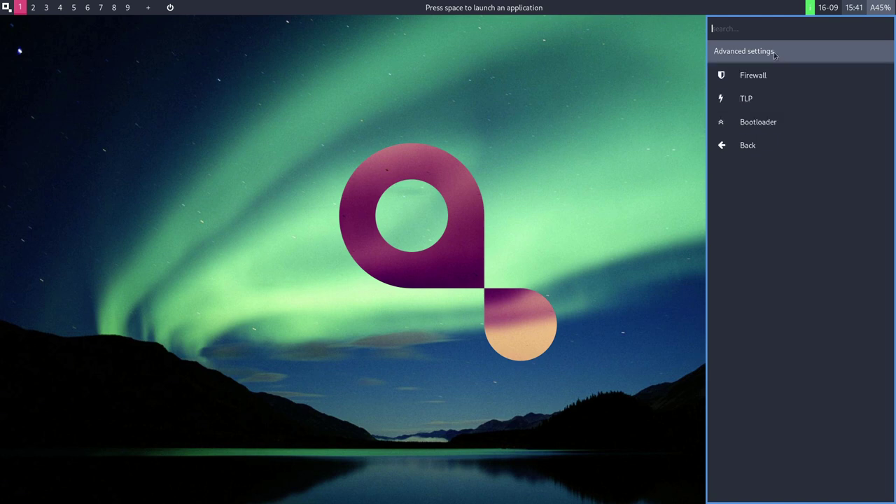
click(747, 145)
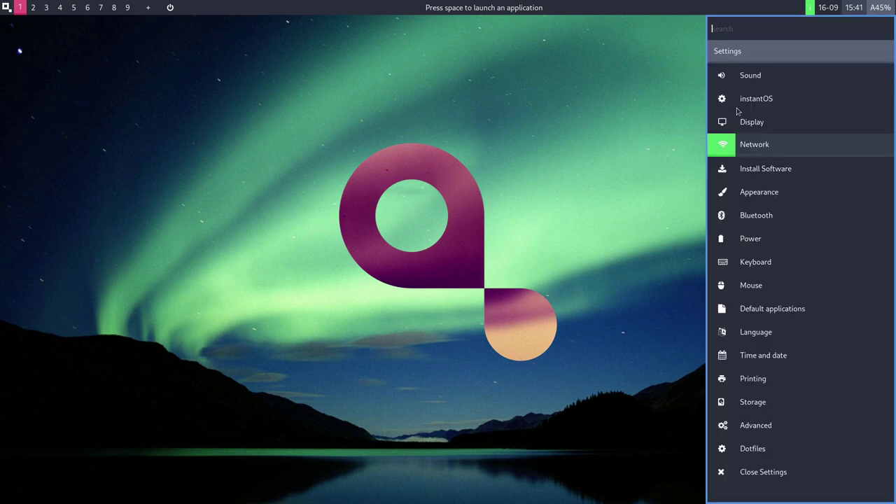
click(628, 82)
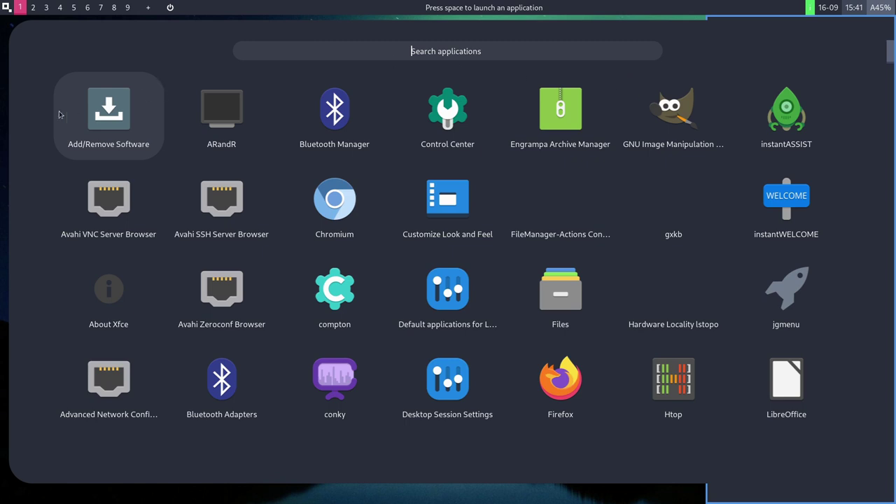
click(4, 136)
key(Escape)
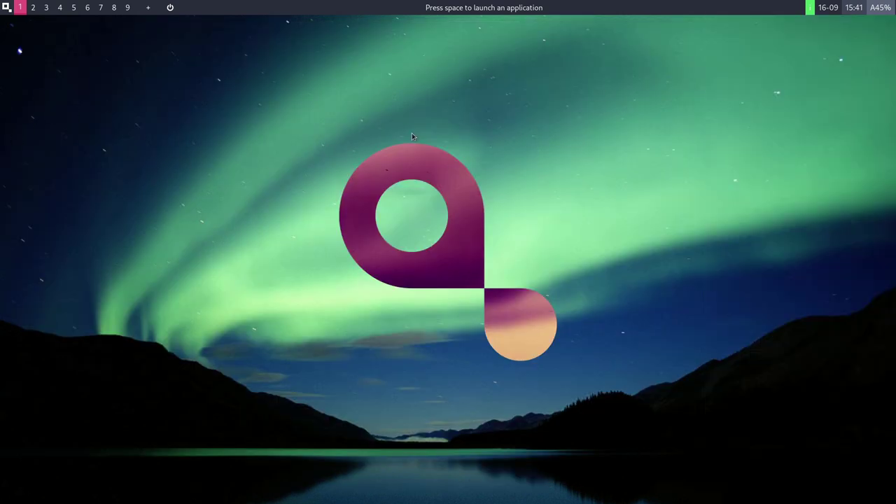
Open and close the app grid, then bring up the compact 2620-command search list.
click(480, 111)
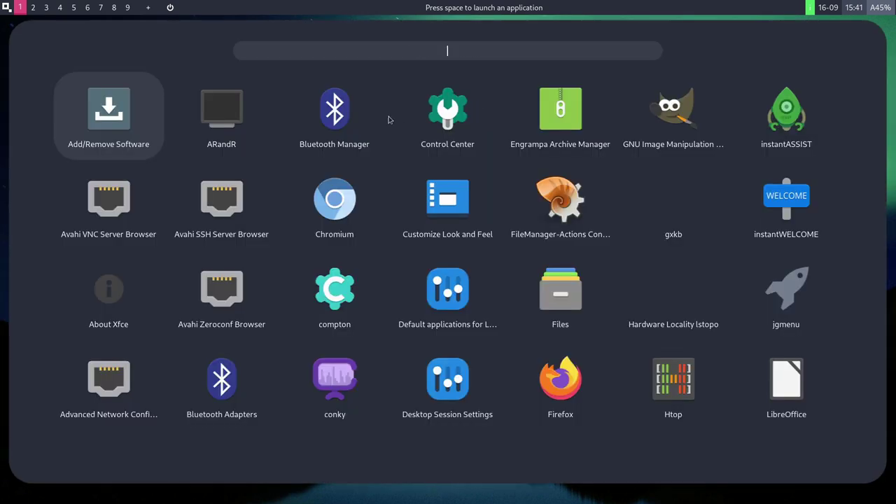
key(Escape)
key(space)
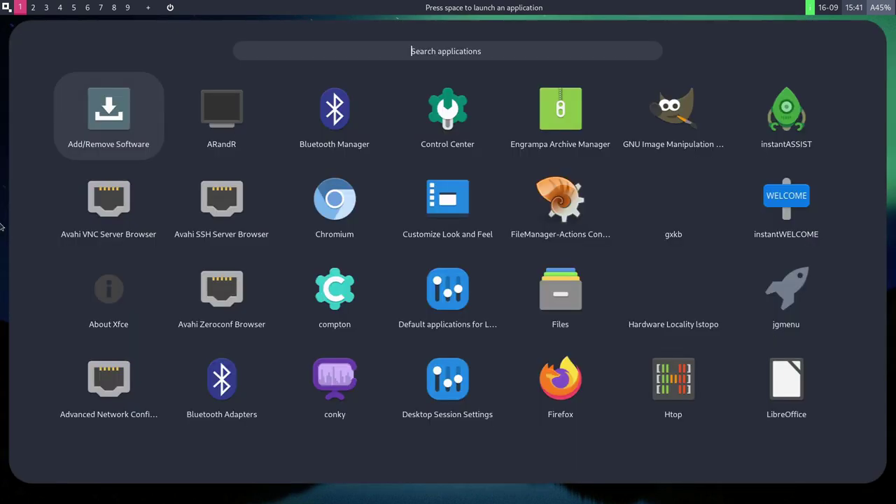
key(Escape)
key(space)
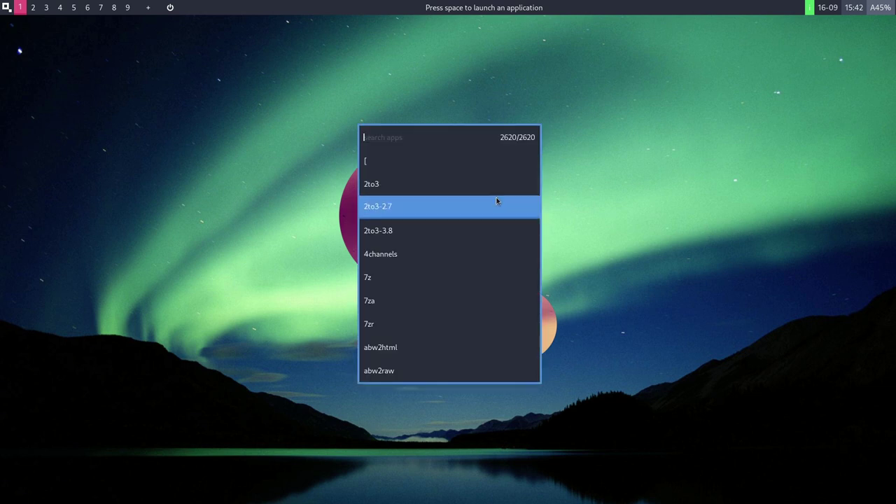
Search 'fire' in the command list and launch Firefox.
click(685, 143)
key(Escape)
key(space)
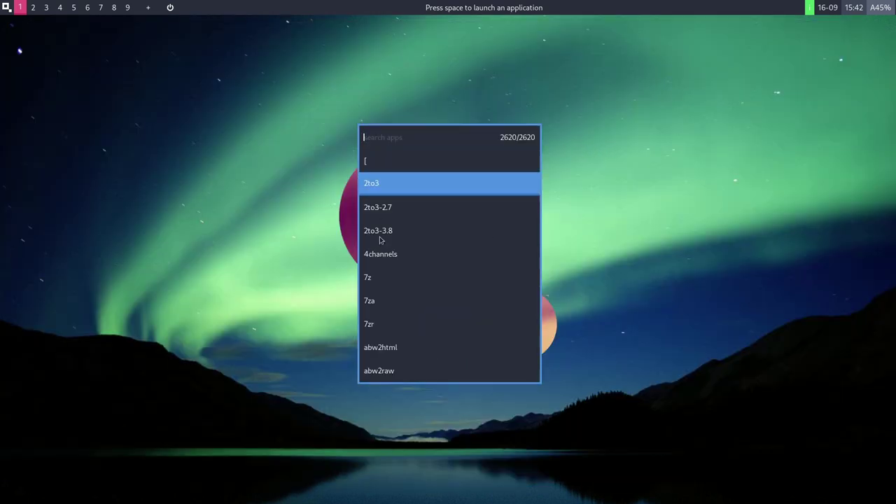
scroll(404, 333, down, 10)
scroll(404, 330, up, 10)
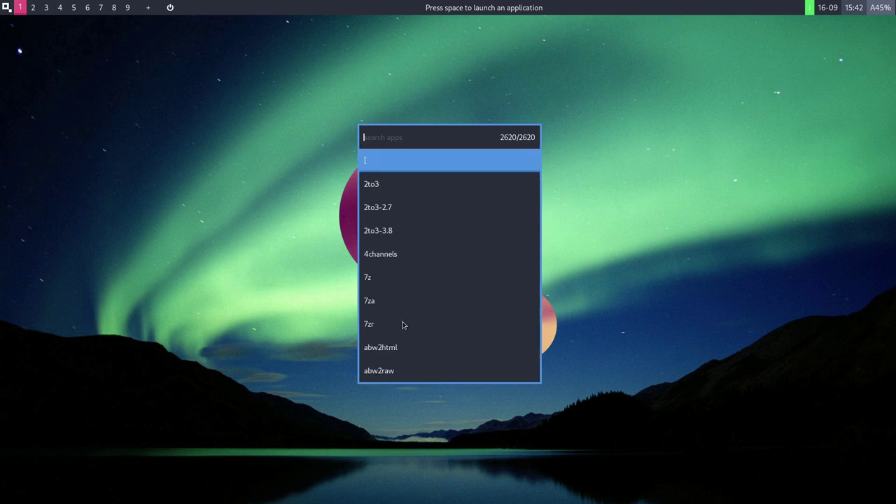
text(fire)
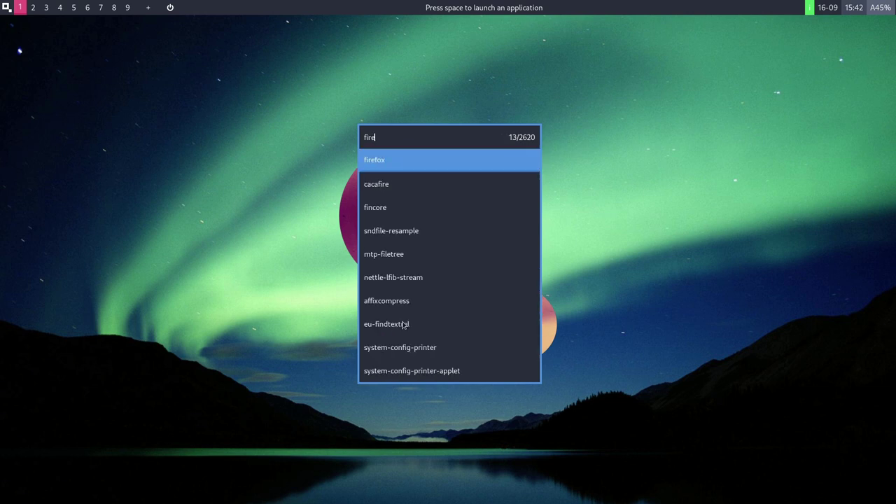
key(Return)
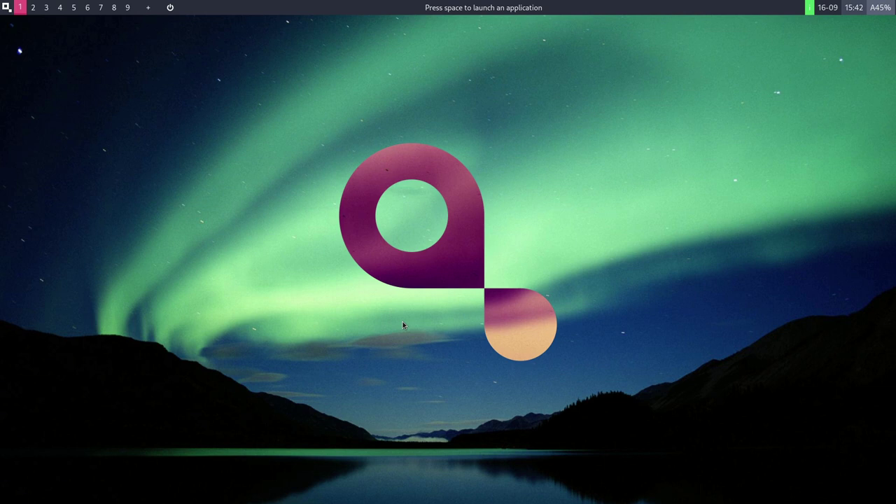
Open Chromium tiled beside Firefox and glance at the open-window list.
click(311, 260)
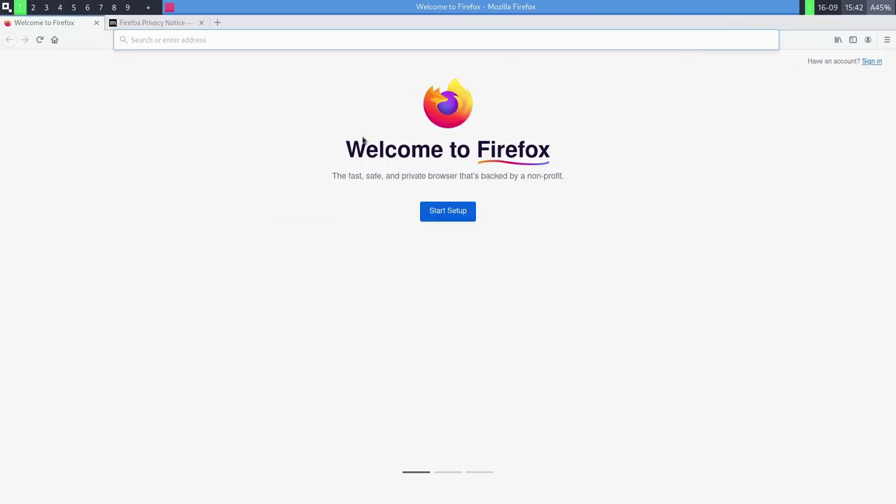
key(alt+Tab)
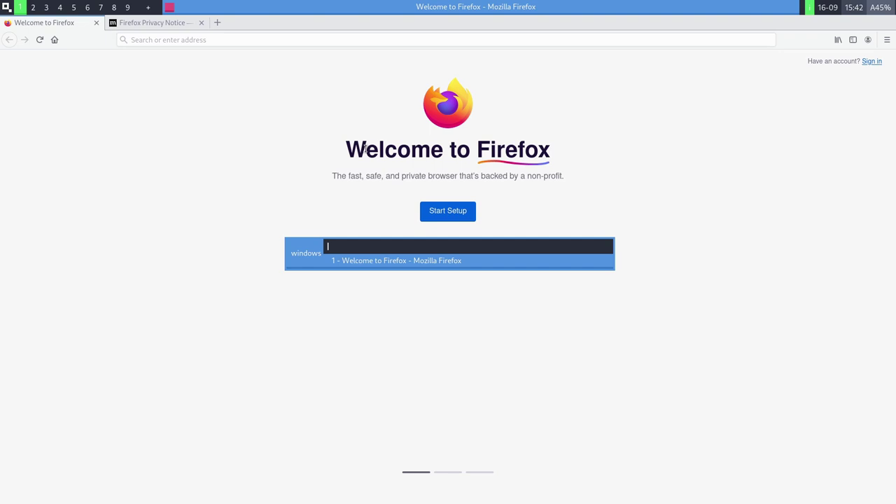
key(Escape)
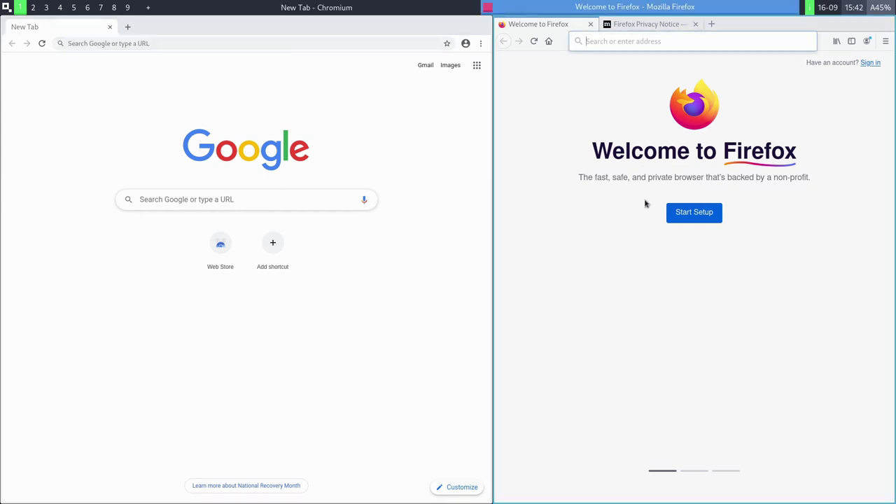
Switch focus between Chromium and Firefox, close Chromium, and quit Firefox with its 2 tabs.
key(alt+Tab)
key(Tab)
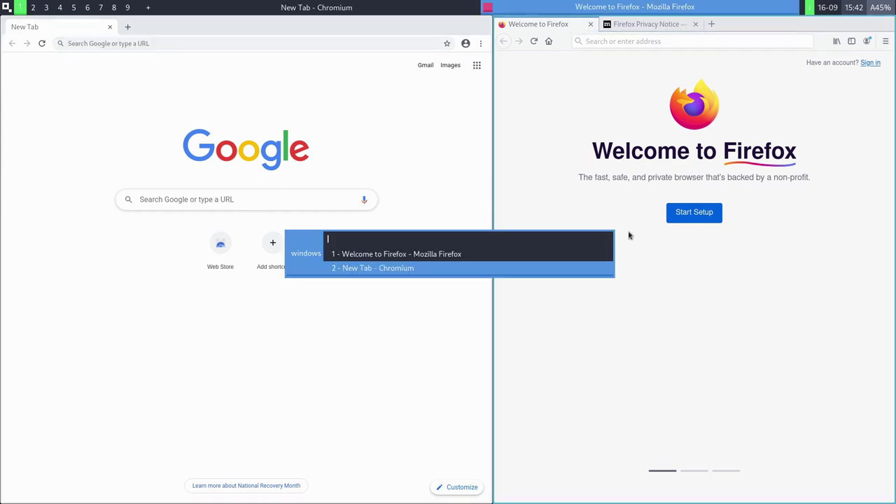
key(Return)
key(alt+Tab)
key(Return)
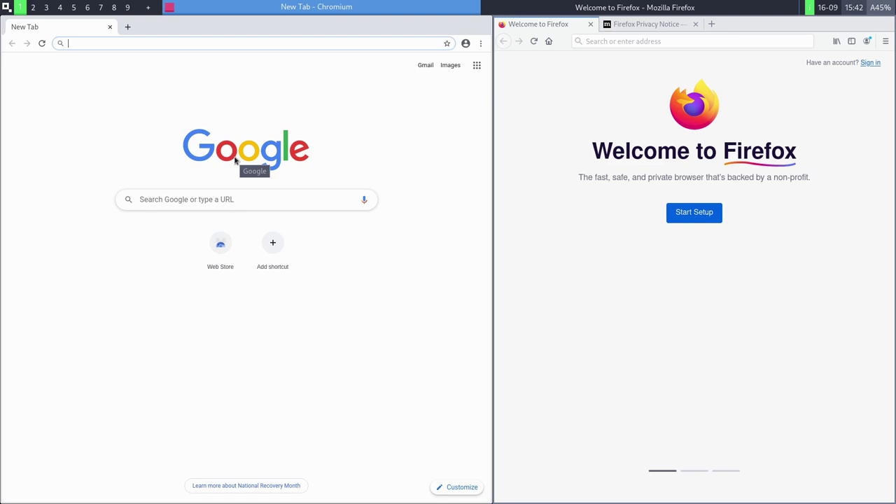
key(ctrl+w)
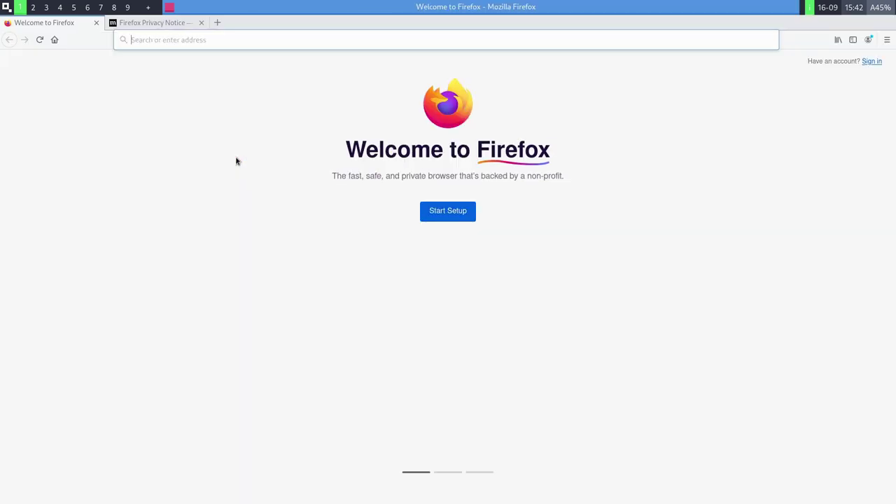
key(ctrl+q)
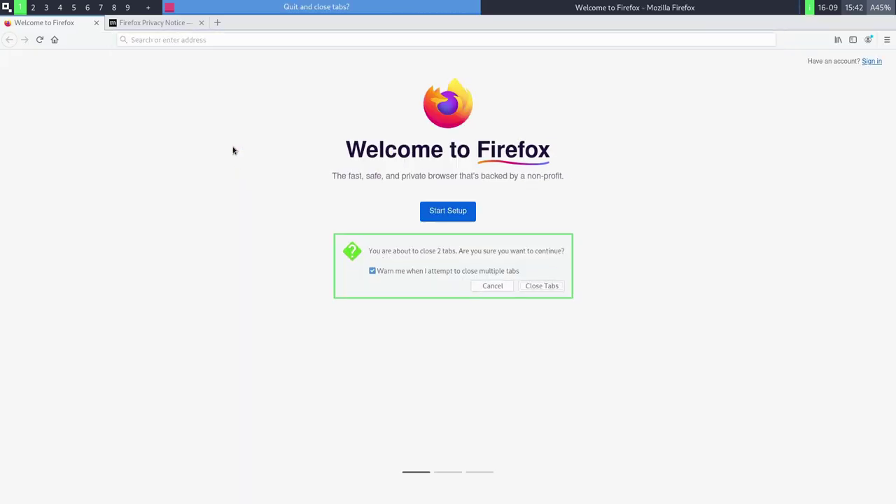
Confirm closing Firefox's two tabs, then open the full-screen application grid with Super+Space.
click(546, 283)
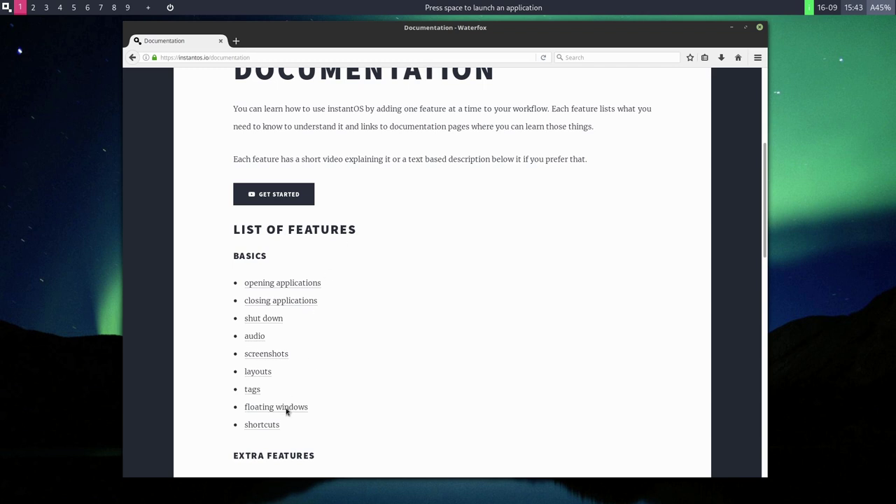
key(super+space)
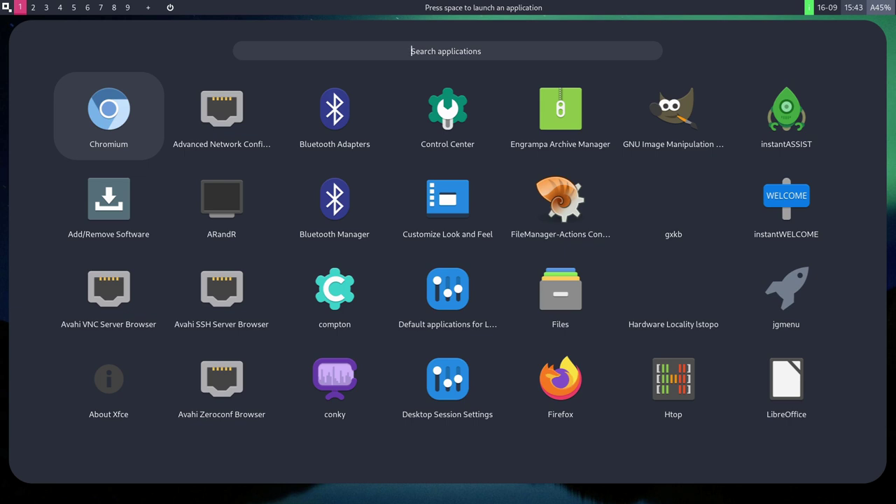
key(Escape)
key(super+space)
Launch Firefox from the application grid and page down through its New Tab Pocket stories.
click(579, 389)
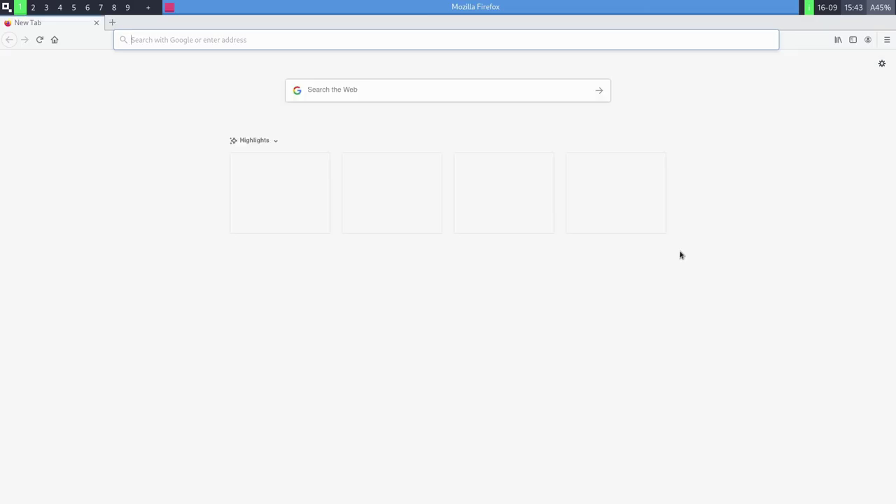
right_click(680, 255)
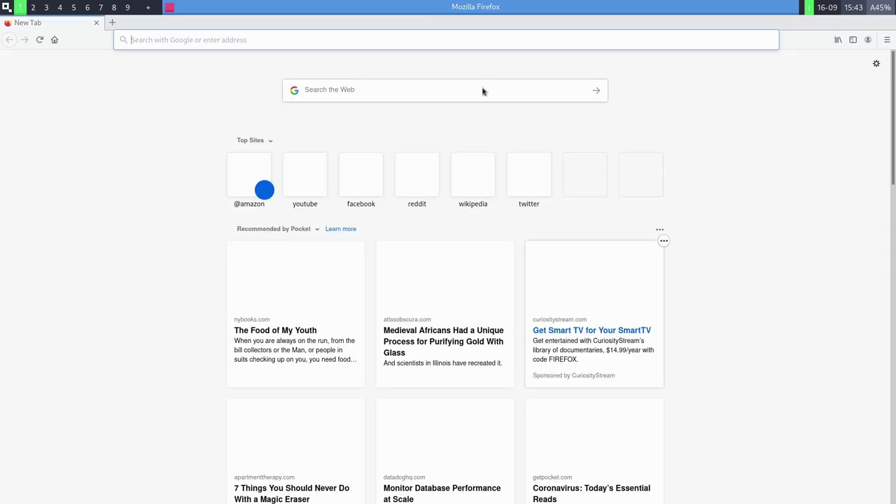
key(Escape)
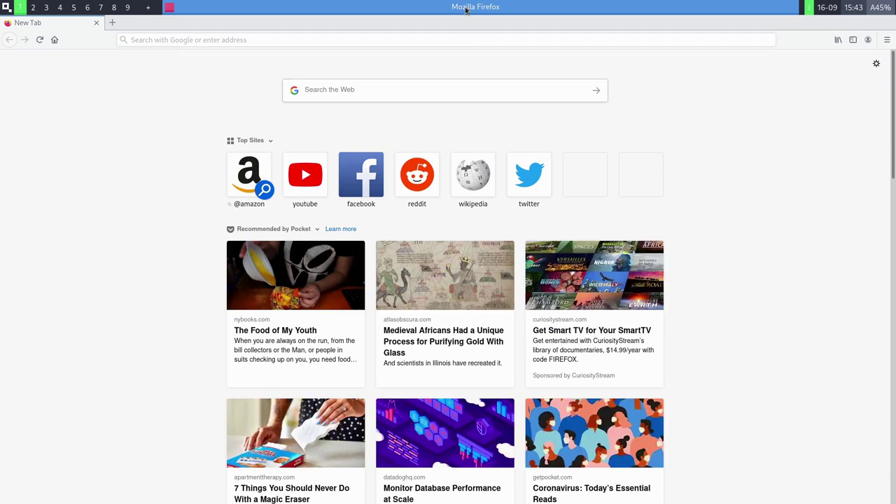
key(Page_Down)
key(Page_Down)
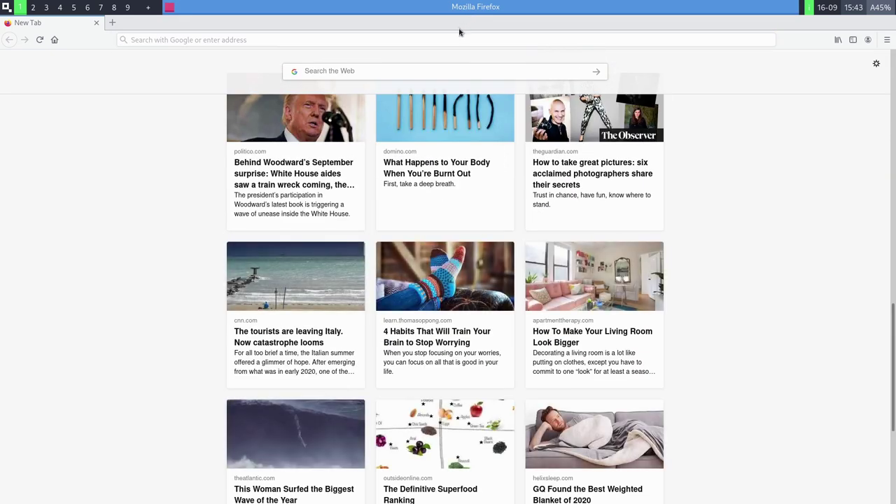
Check the open-windows list, then minimize the Firefox window.
key(alt+Tab)
key(Escape)
key(alt+Tab)
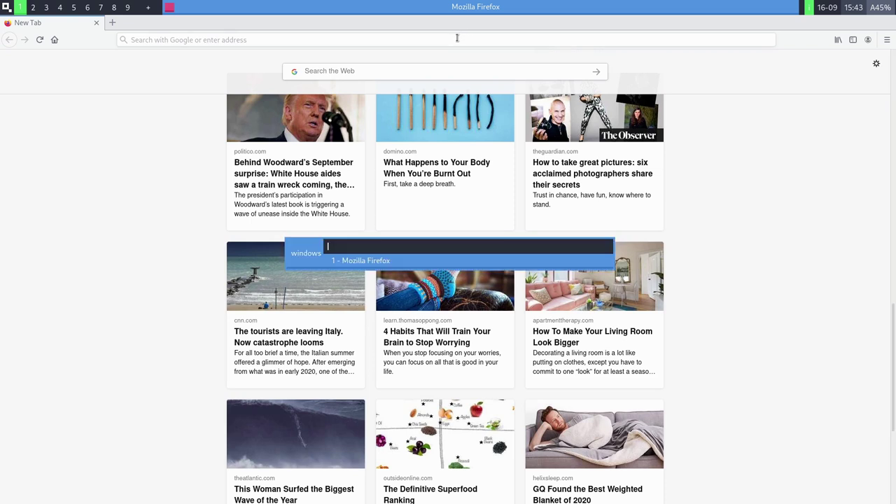
key(Escape)
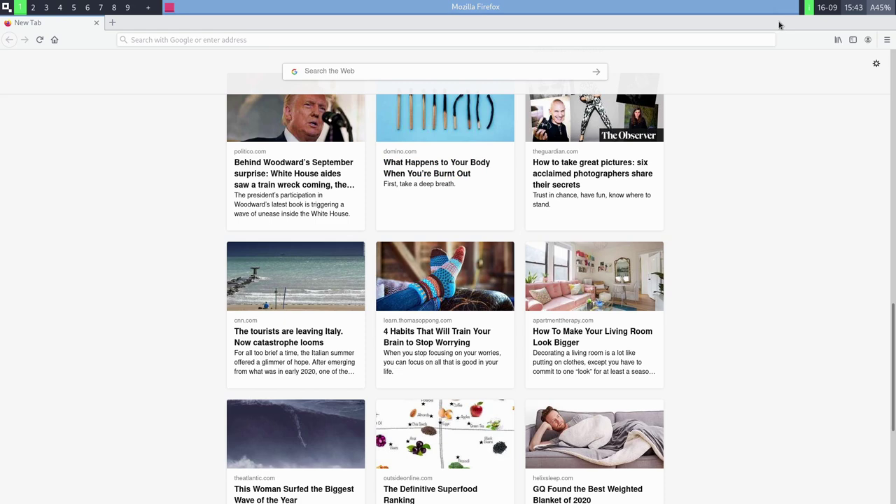
click(466, 4)
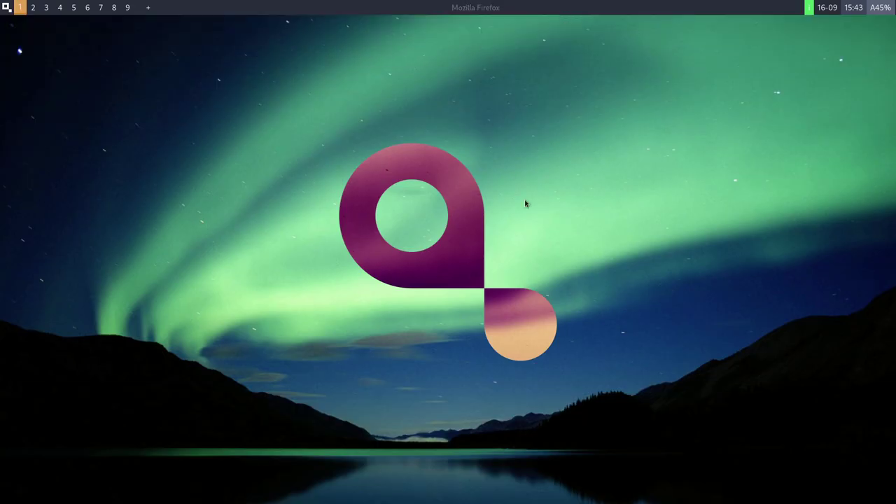
Launch Chromium by filtering the application grid with 'chr'.
key(super+space)
text(chr)
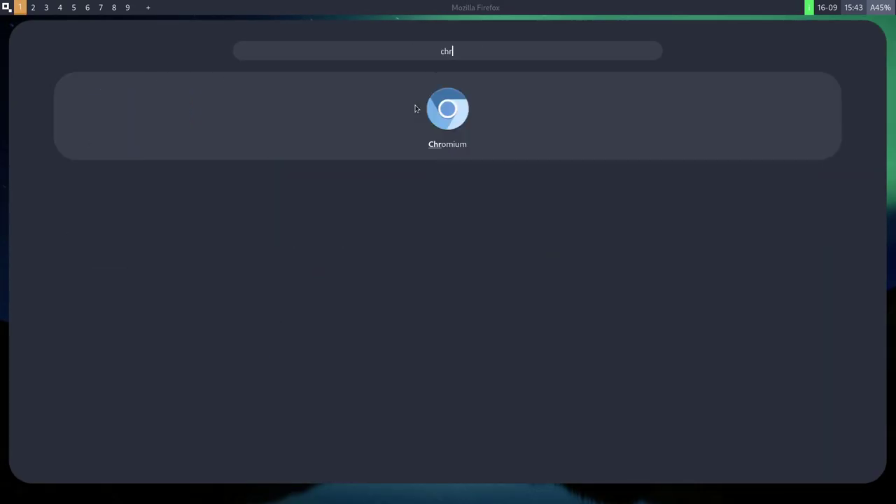
key(Return)
Tile Chromium beside the restored Firefox window and focus Chromium's address bar.
click(544, 4)
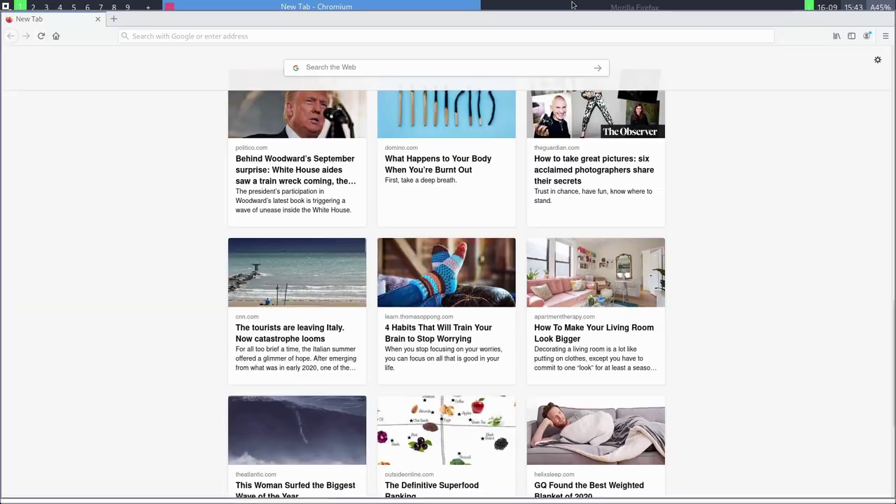
click(430, 5)
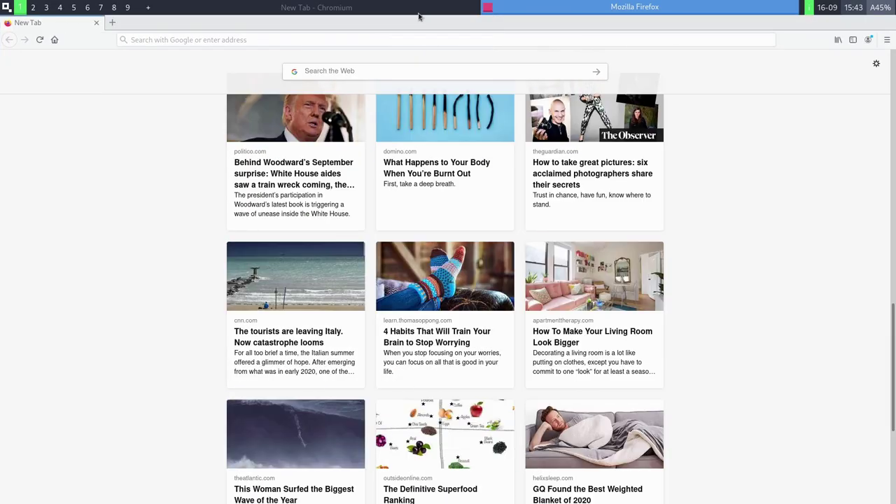
click(428, 6)
key(alt+Tab)
key(alt+Tab)
key(alt+Tab)
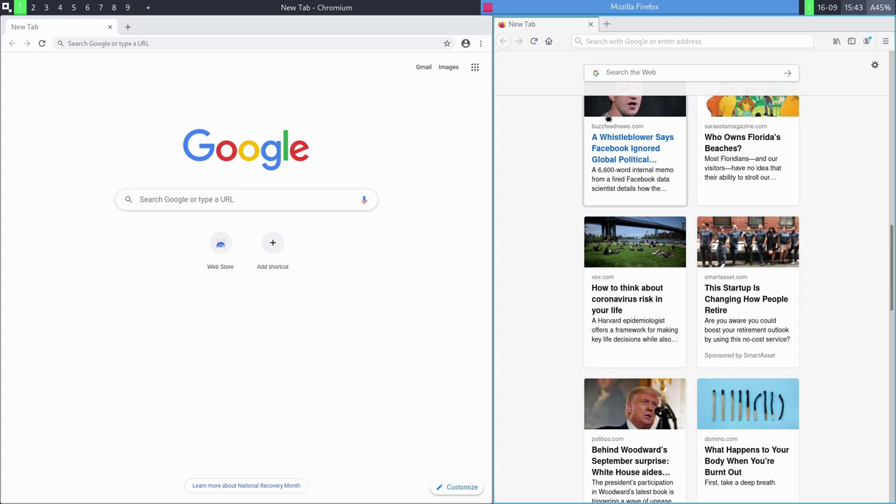
click(425, 41)
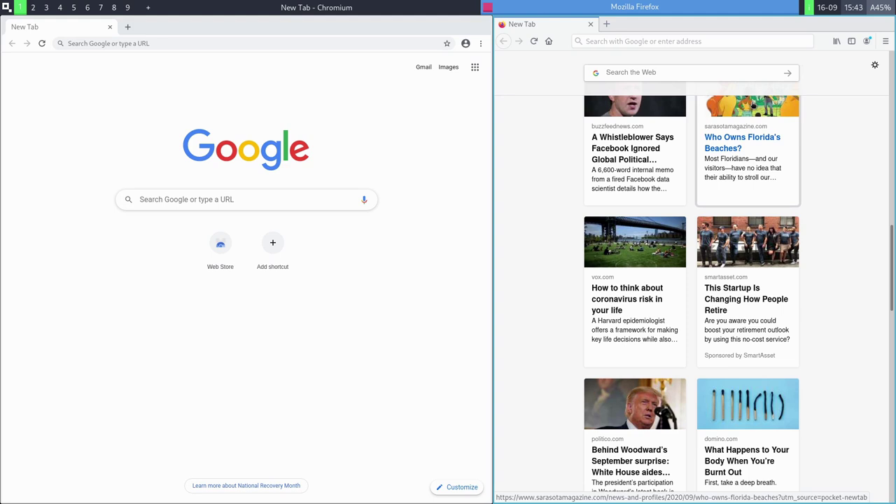
Toggle Firefox to full screen and back to tiled, then make Chromium active.
key(super+Tab)
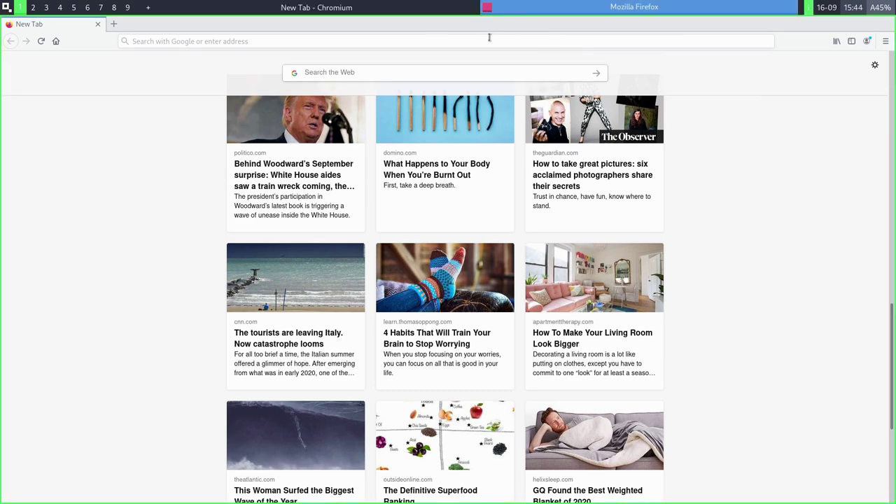
key(super+Tab)
click(343, 42)
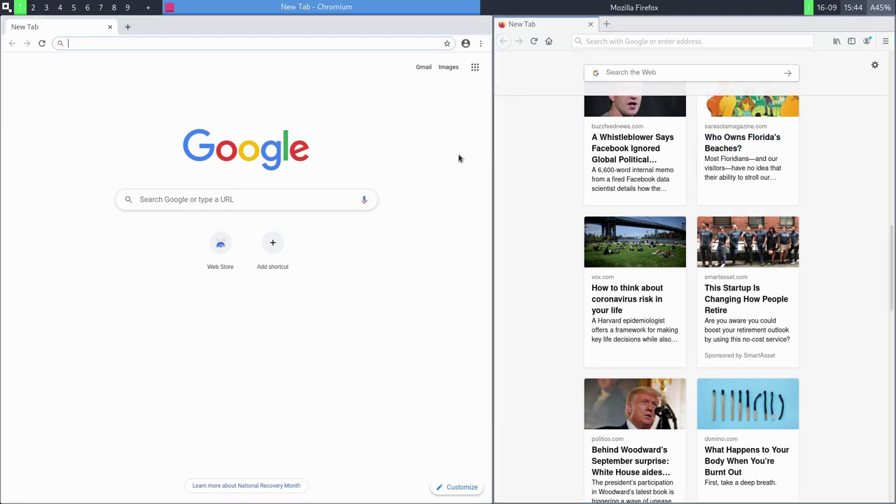
Hide and restore both browsers from the taskbar, then close Firefox and Chromium.
click(553, 8)
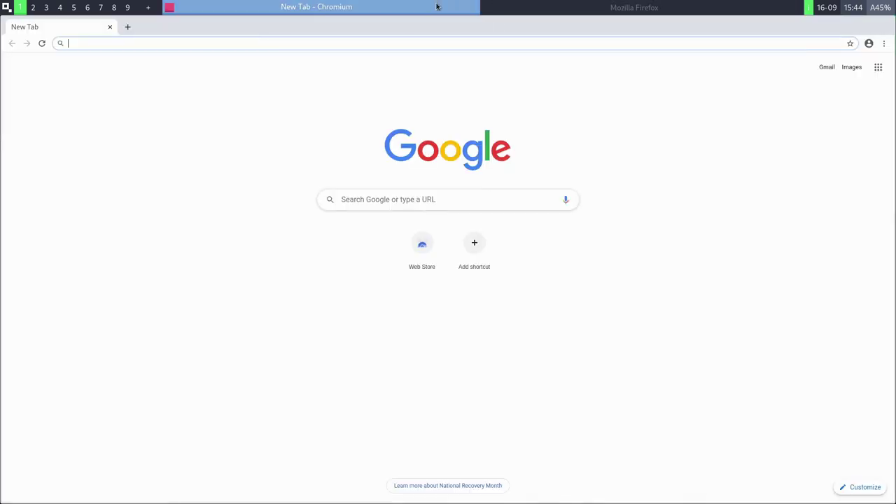
click(436, 7)
click(435, 8)
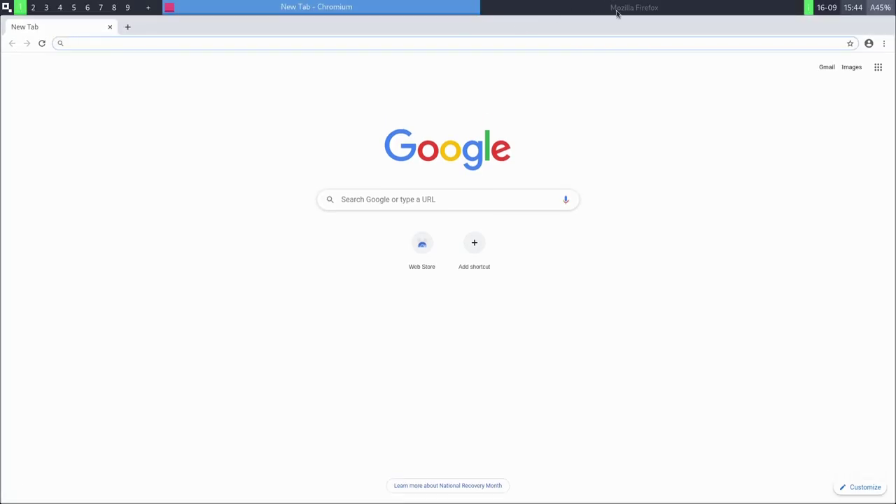
click(617, 10)
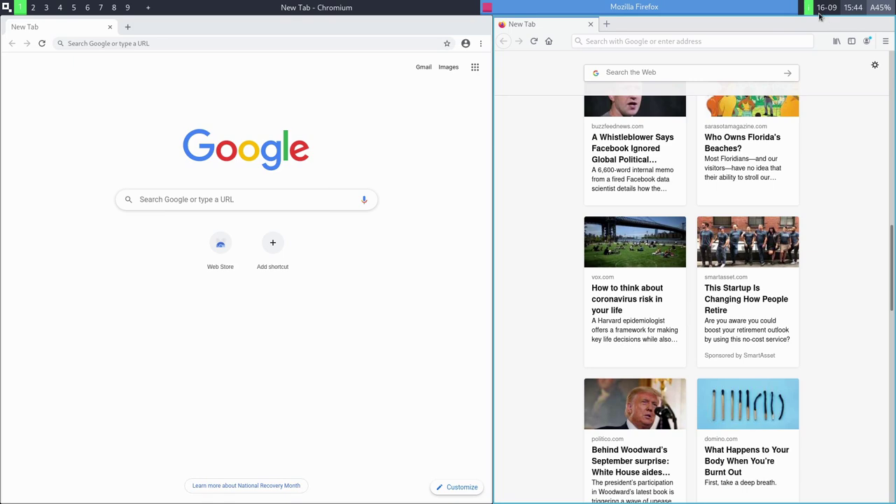
key(ctrl+w)
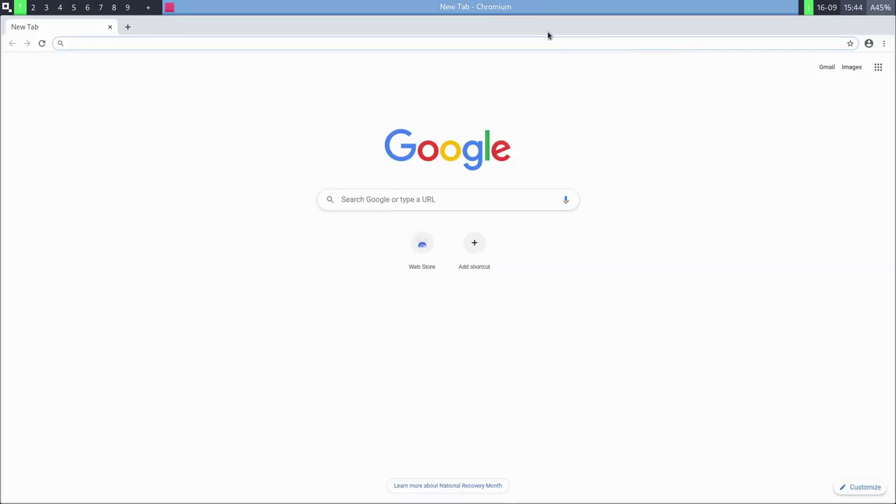
key(ctrl+w)
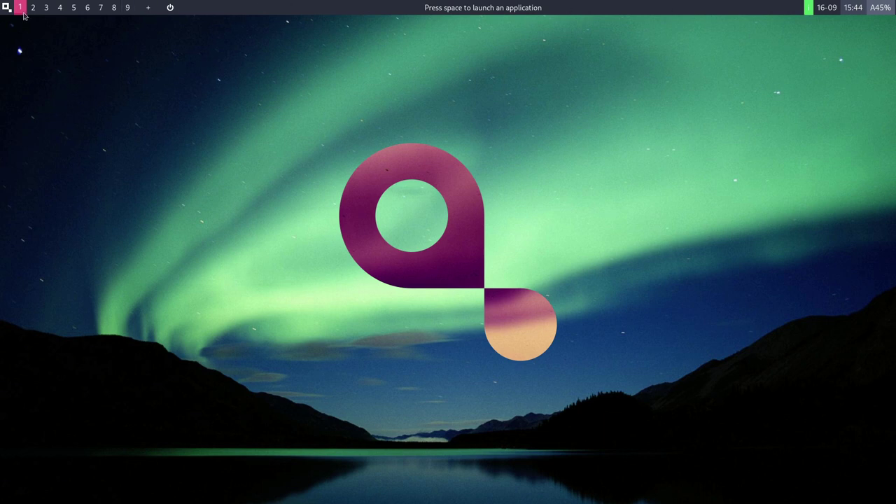
Open and dismiss the application launcher, then bring up the top-bar shutdown menu.
key(space)
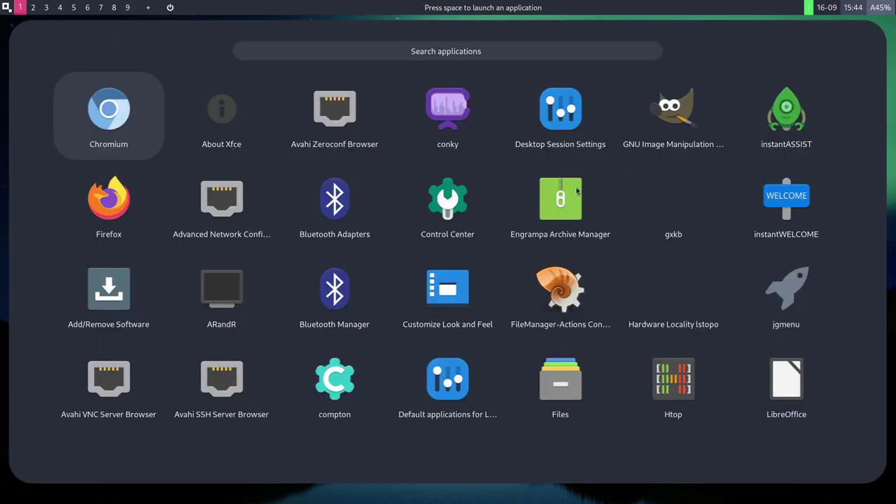
key(Up)
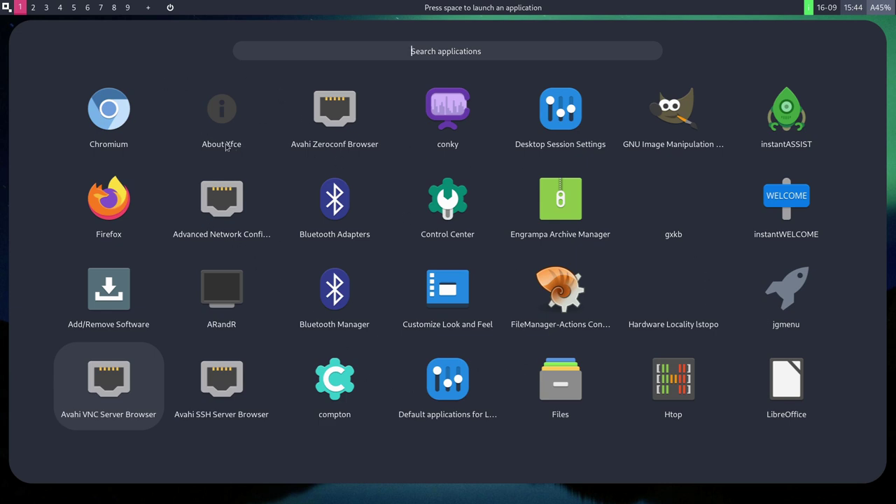
click(6, 87)
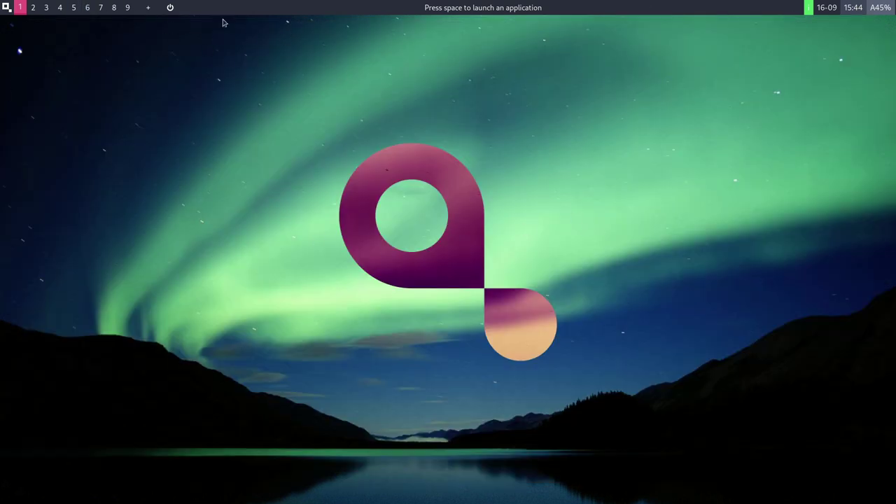
click(172, 9)
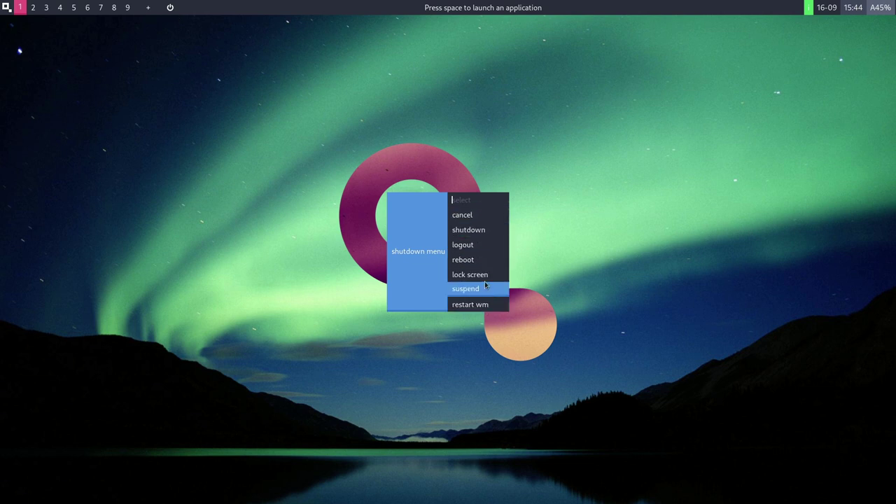
Log out and enter the account password at the LightDM login screen.
click(482, 245)
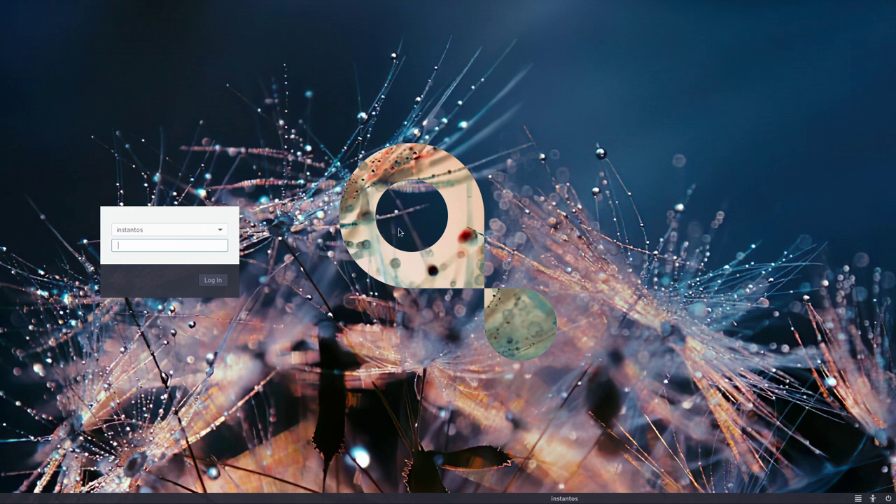
click(207, 234)
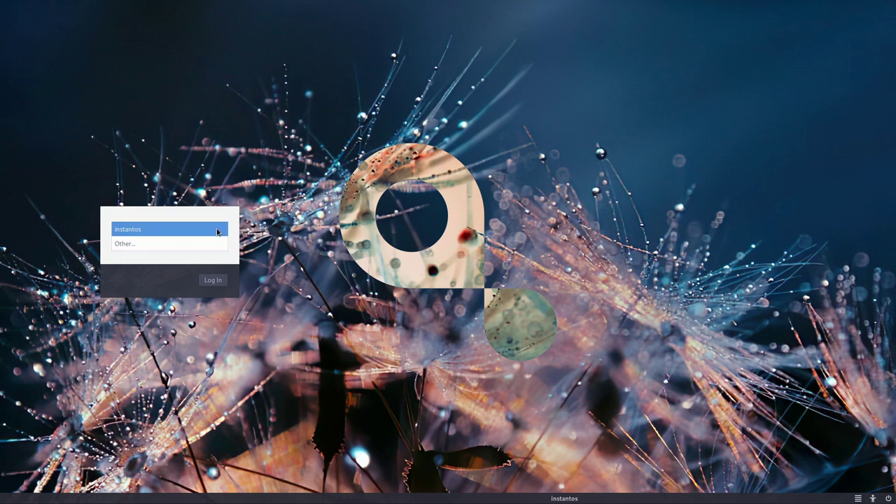
click(145, 245)
text(•••)
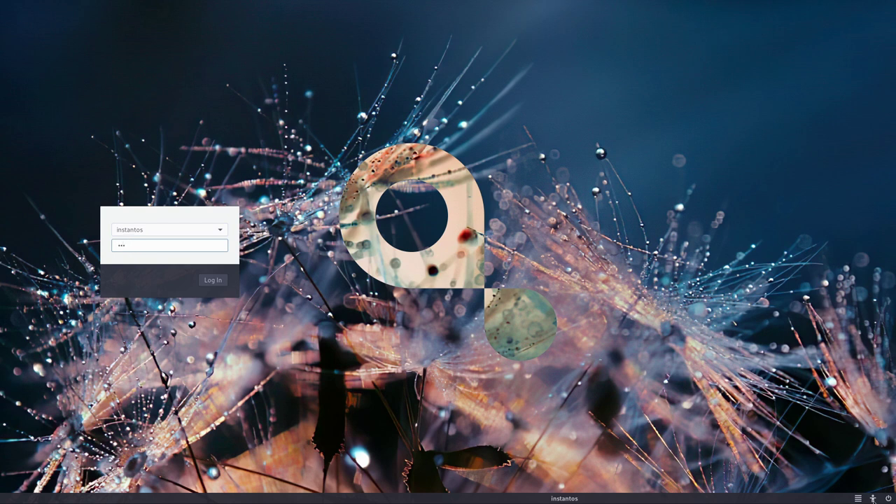
Select the second instantWM session and log in.
click(859, 499)
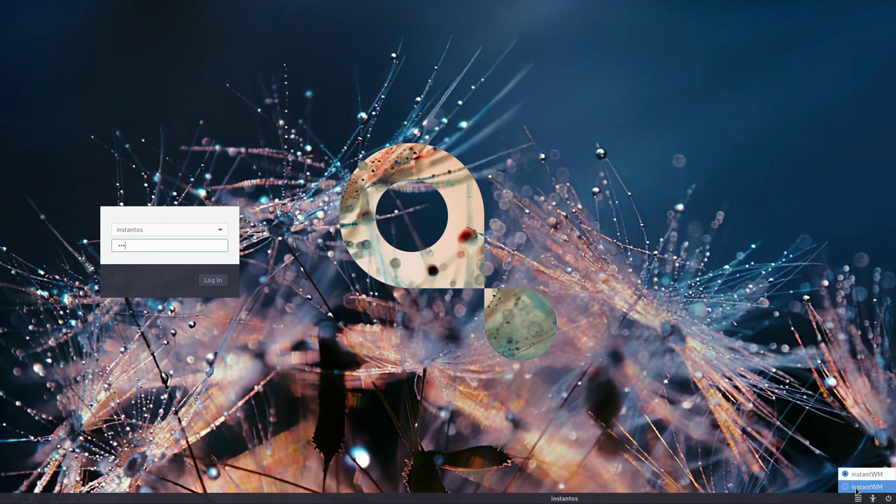
click(857, 491)
click(859, 498)
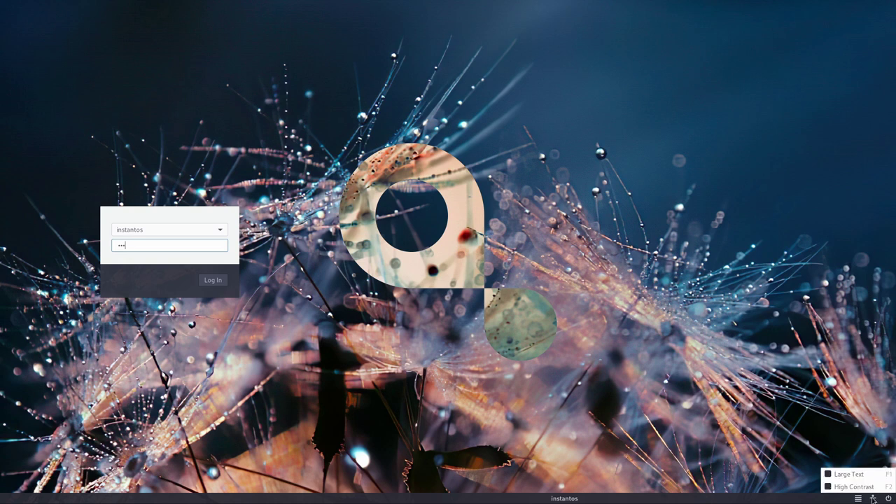
click(850, 489)
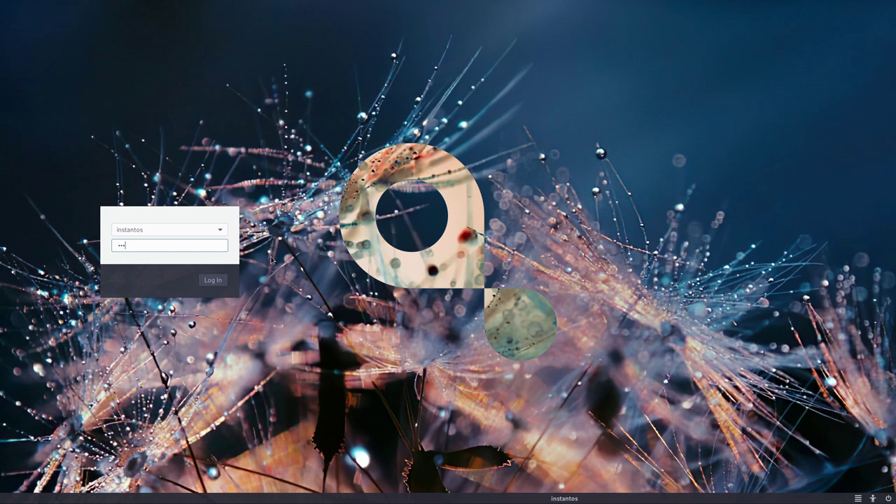
click(220, 283)
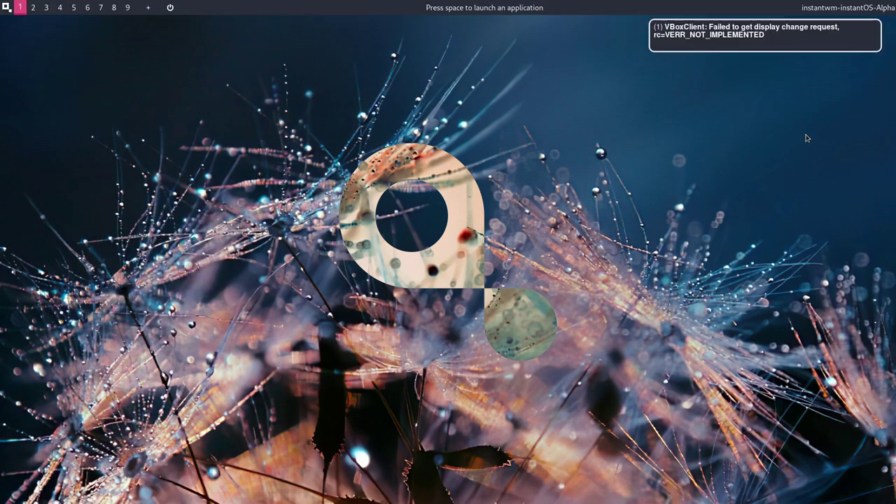
Launch UXTerm by searching 'ter' in the launcher and run htop.
key(space)
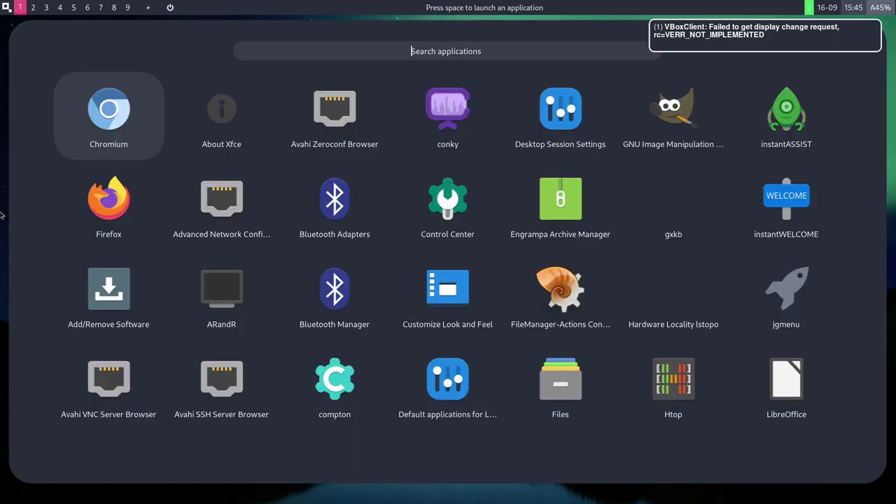
key(Escape)
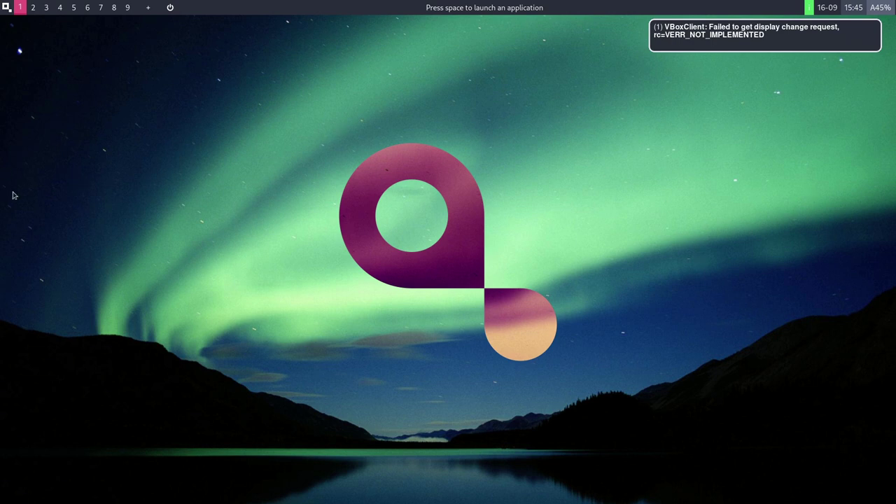
key(space)
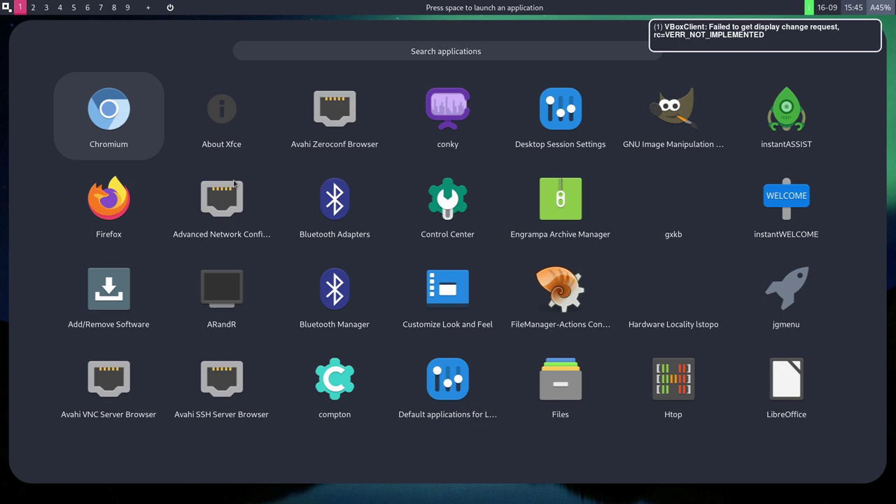
text(ter)
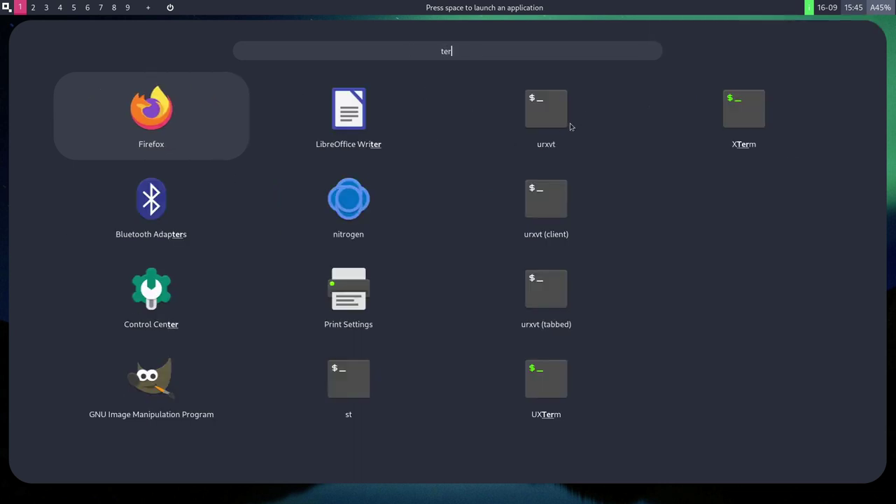
click(554, 387)
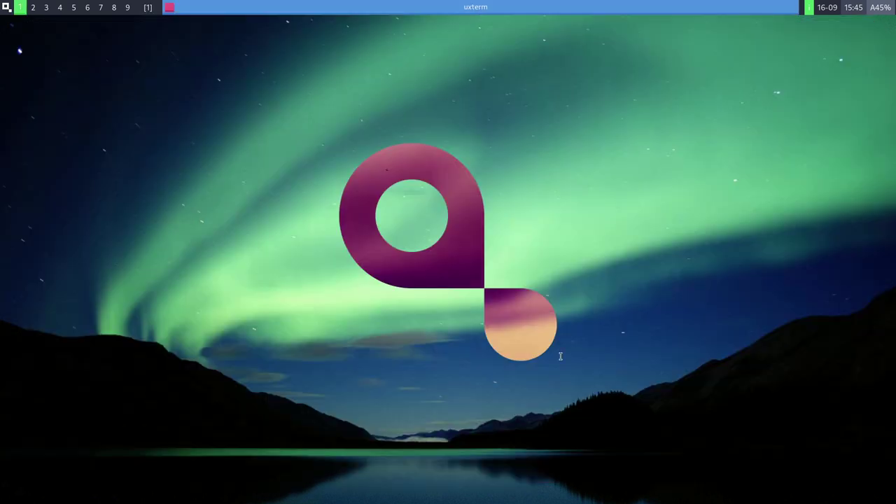
text(htop)
key(Return)
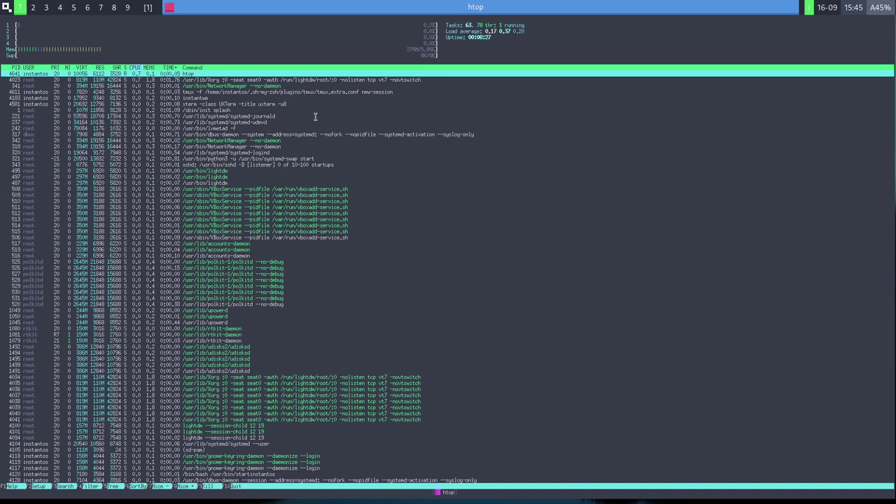
Quit htop and open Desktop Session Settings from the launcher's app tiles.
key(q)
key(space)
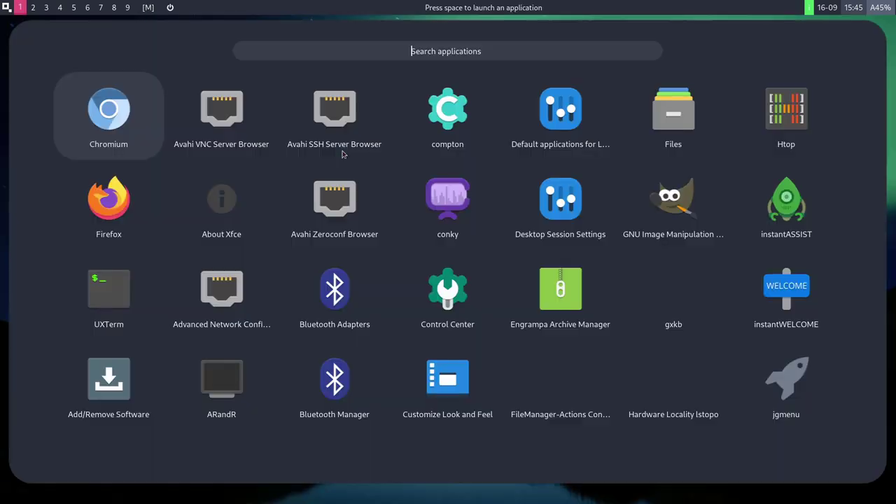
key(Right)
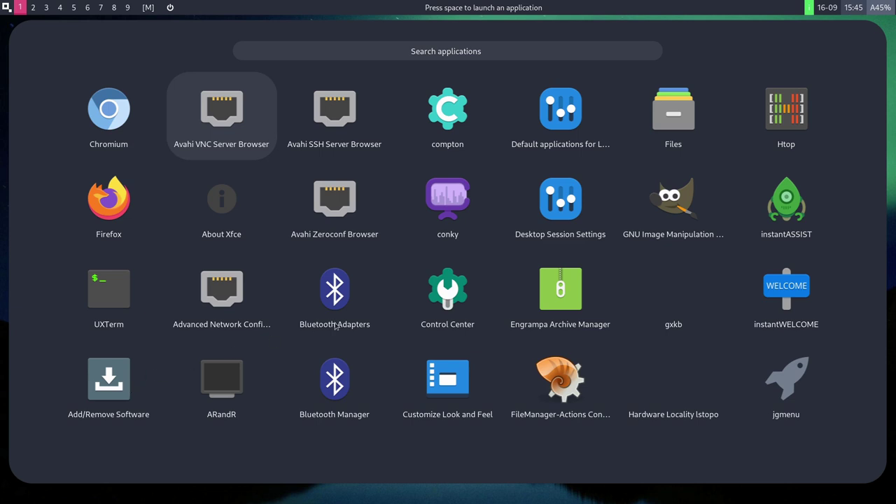
key(Right)
key(Down)
key(Right)
key(Down)
key(Up)
key(Up)
key(Left)
key(Down)
key(Down)
key(Up)
key(Up)
key(Right)
key(Down)
key(Down)
key(Down)
key(Up)
key(Up)
key(Right)
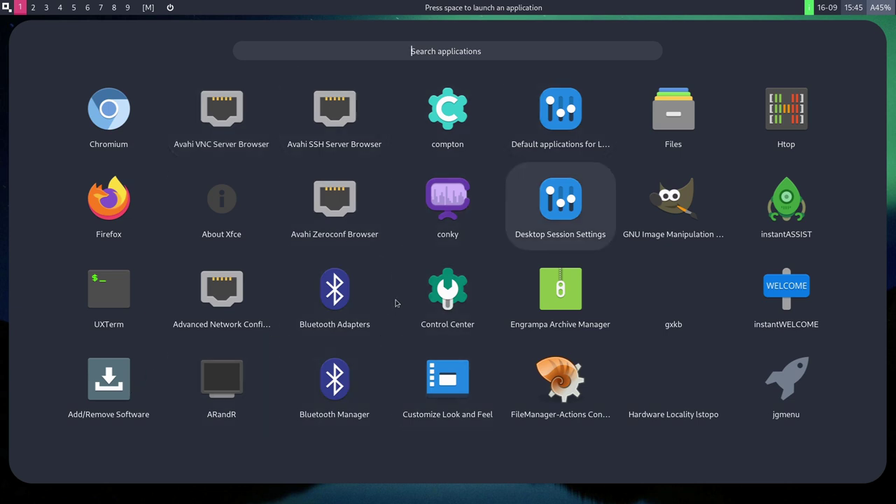
click(546, 190)
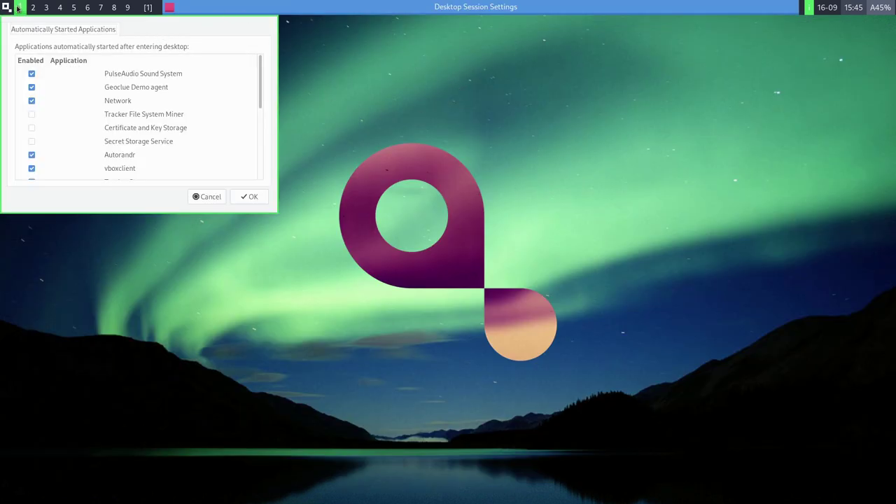
Open a new UXTerm terminal and dismiss the autostart notice.
key(super)
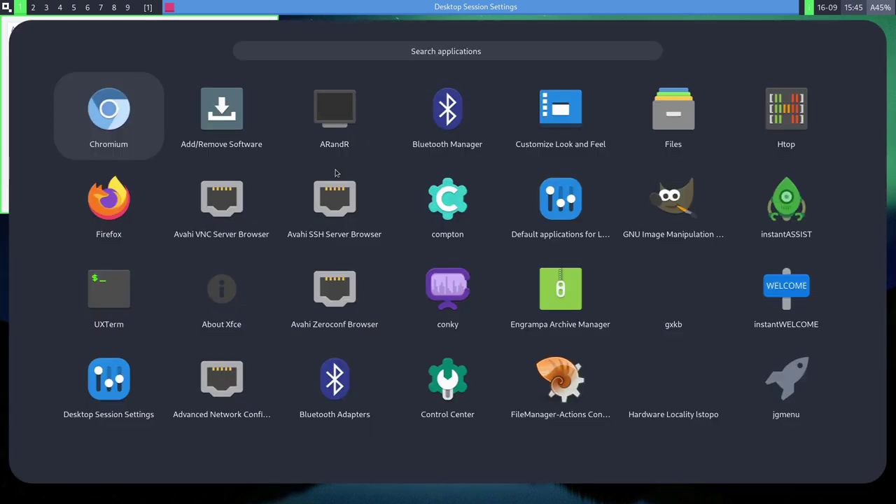
click(119, 278)
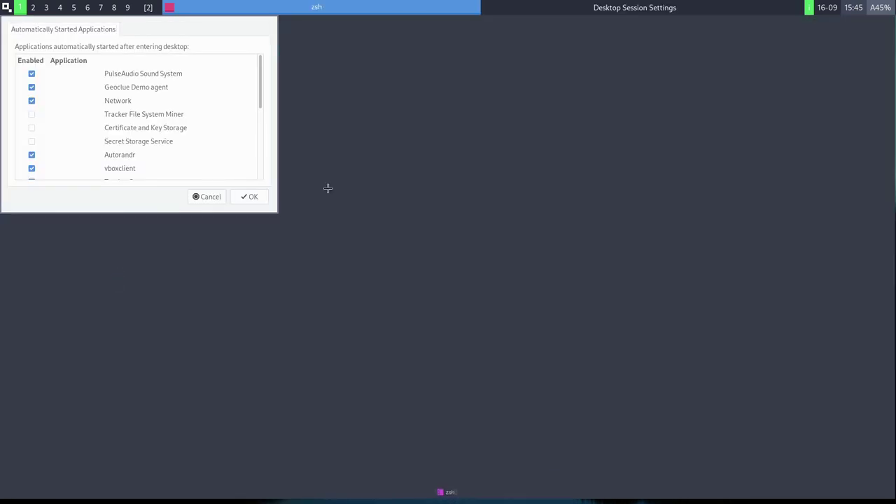
click(236, 200)
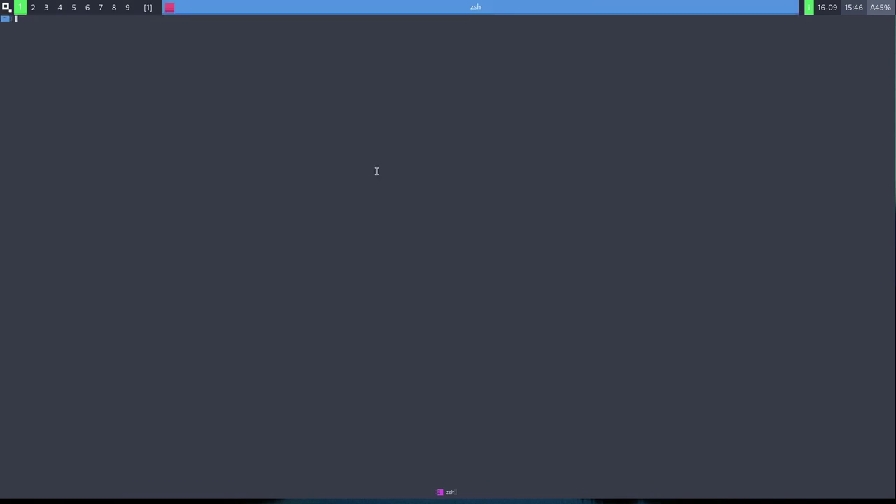
Run 'sudo pacman -Syu gnome gnome-shell', enter the sudo password, accept all members and proceed.
text(scr)
text(o pacman )
text(-Syu gnom)
text(e gnome-shell)
key(Return)
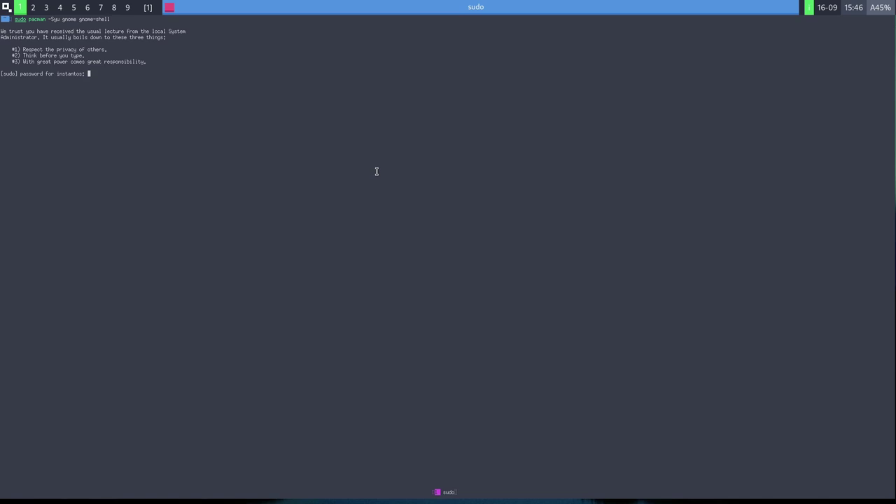
key(Return)
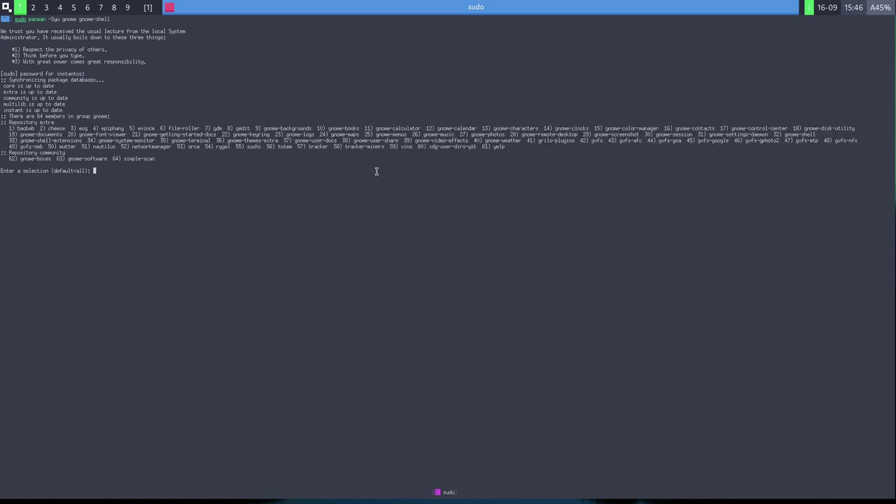
key(Return)
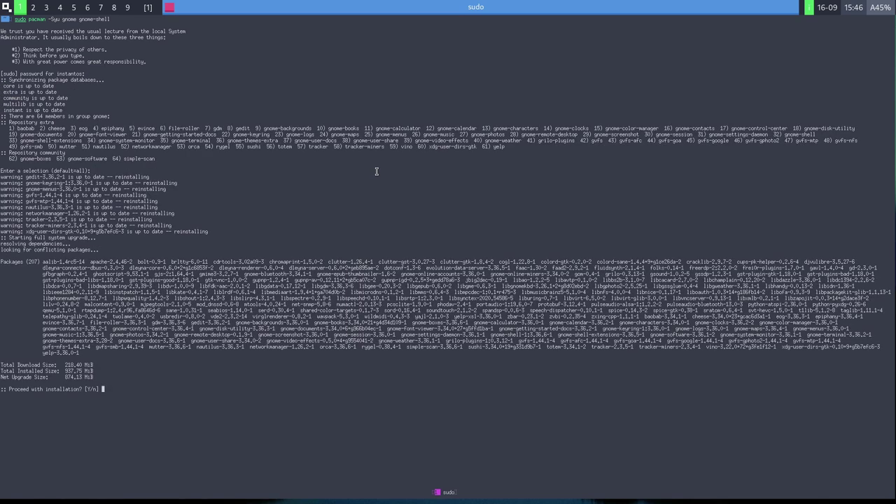
key(Return)
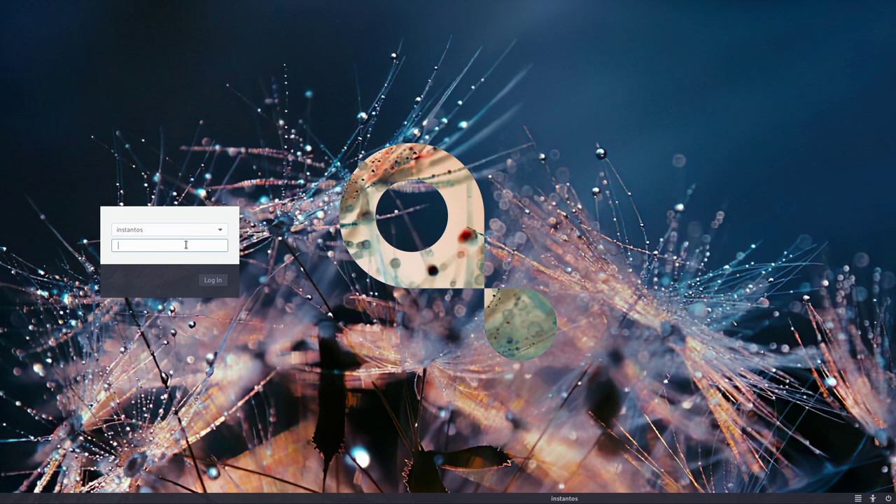
Enter the password, pick the GNOME session, log in, and dismiss the VBoxClient error.
click(858, 499)
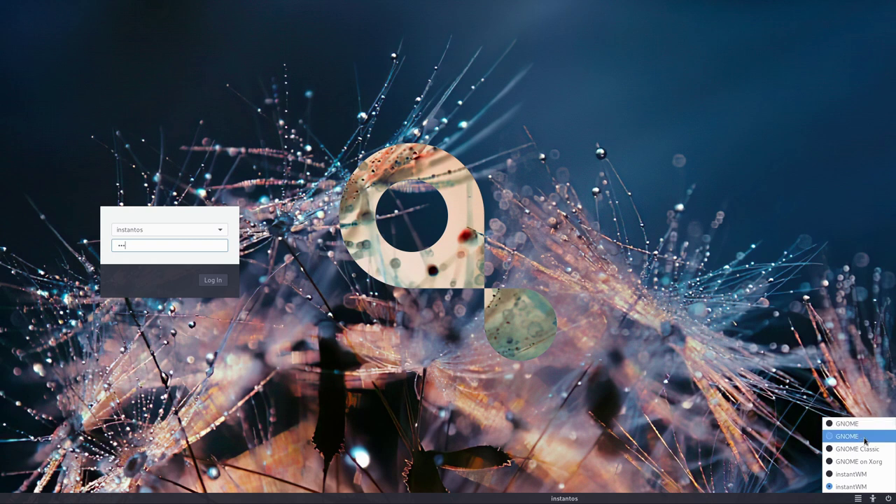
click(827, 483)
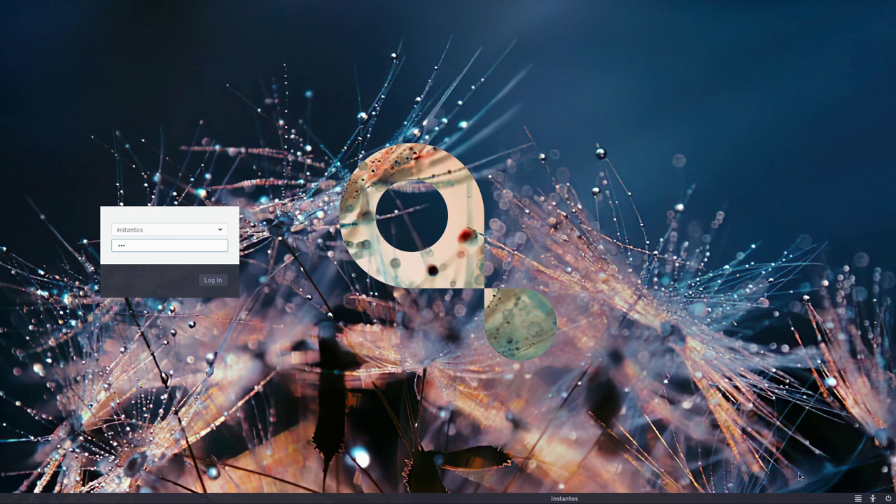
click(223, 281)
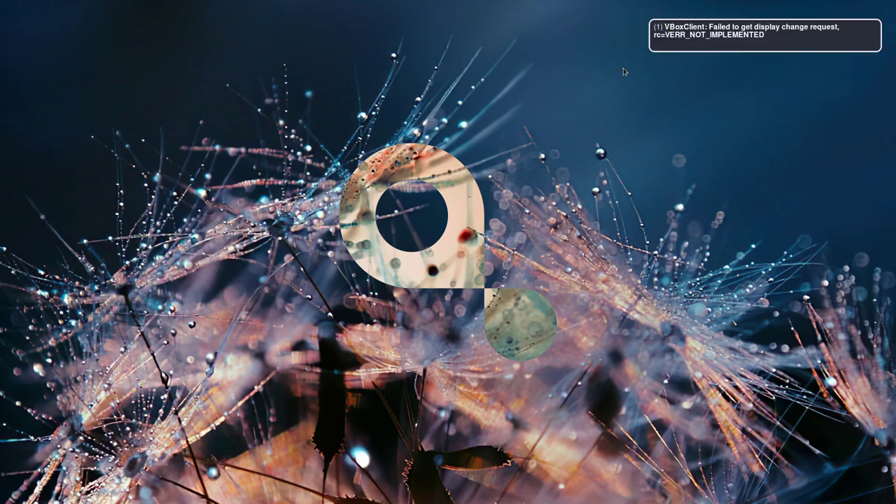
click(765, 48)
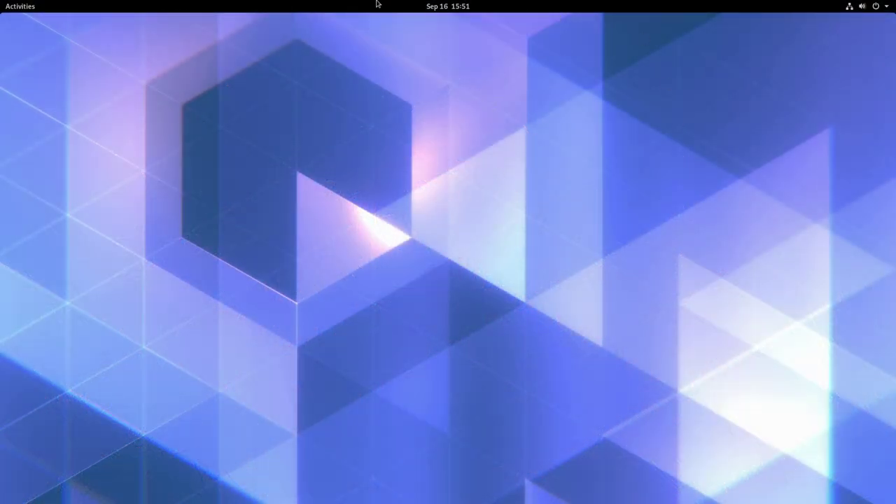
Open Activities, choose Show Applications, and scroll through the app grid pages.
click(31, 5)
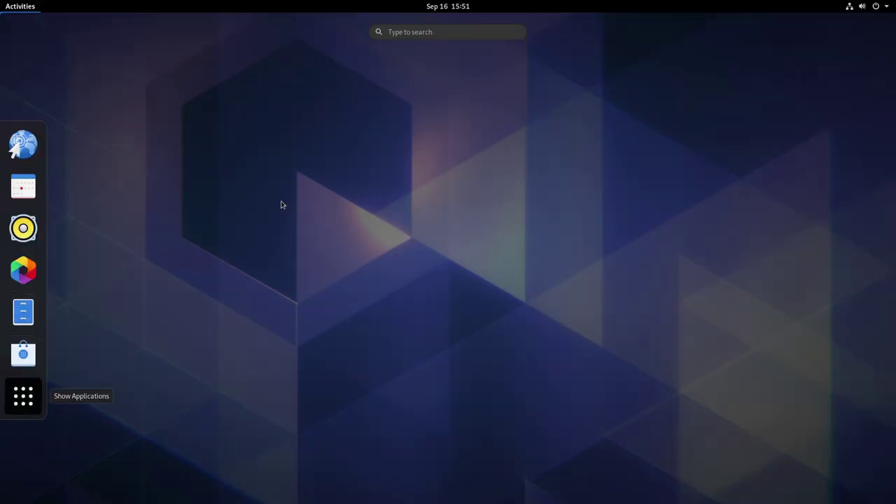
click(24, 399)
scroll(323, 223, down, 2)
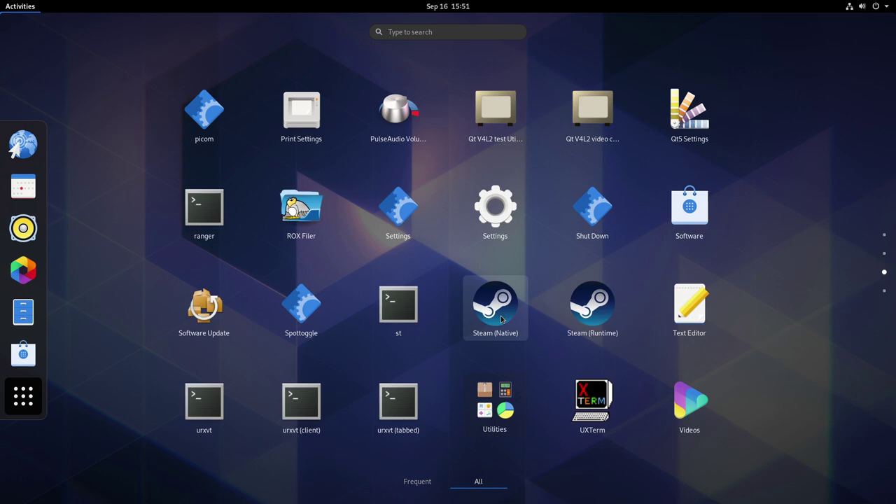
scroll(509, 319, down, 1)
scroll(509, 319, up, 1)
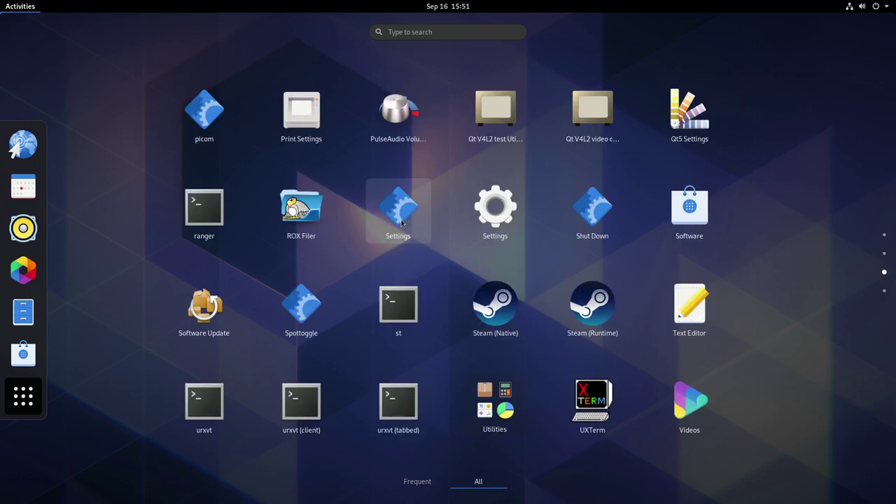
scroll(564, 273, up, 2)
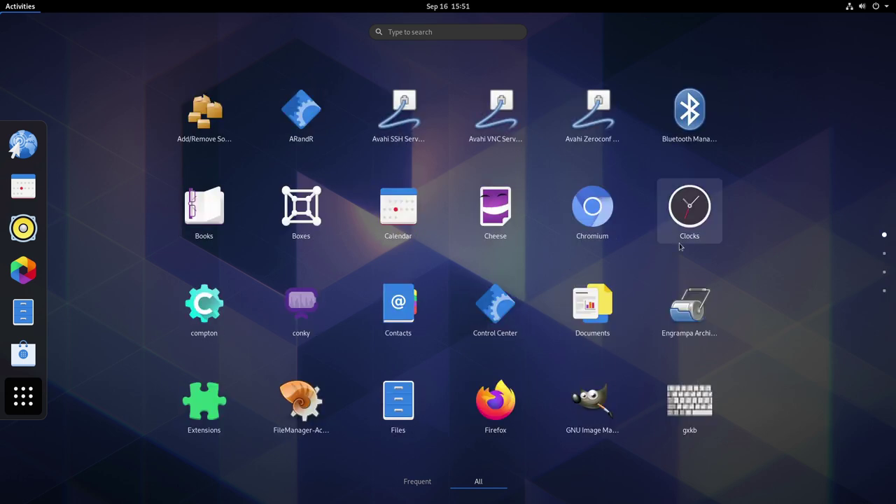
scroll(680, 247, down, 3)
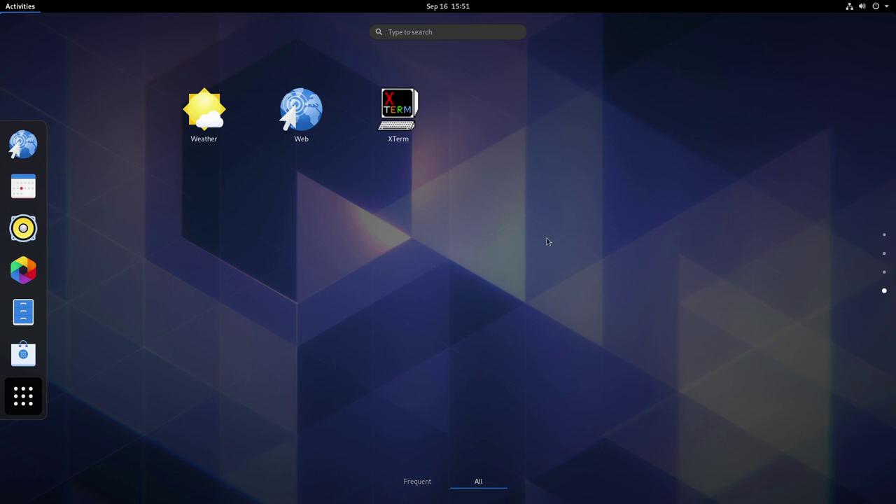
scroll(549, 242, up, 3)
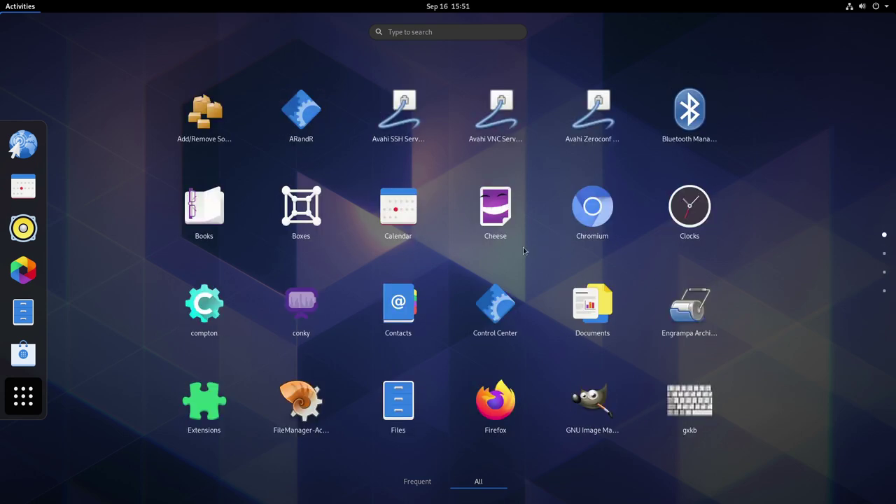
Launch Software, dismiss the welcome screen, and confirm flathub is enabled under Software Repositories.
click(23, 354)
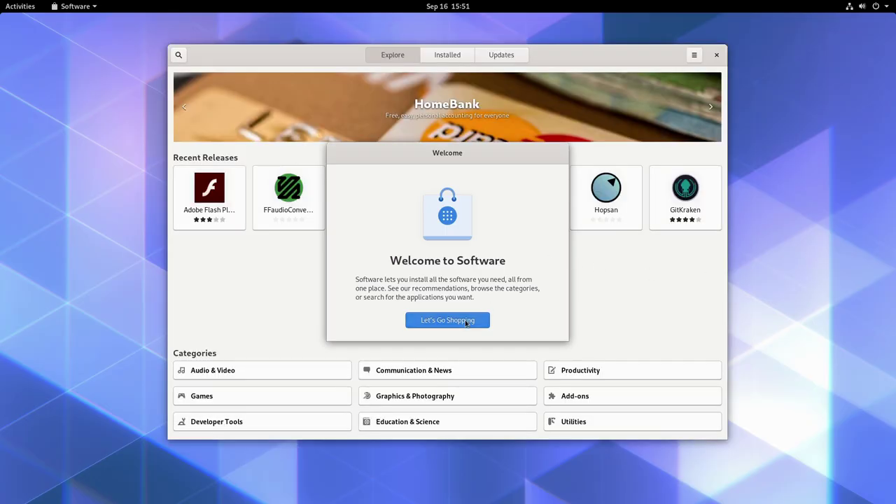
click(473, 320)
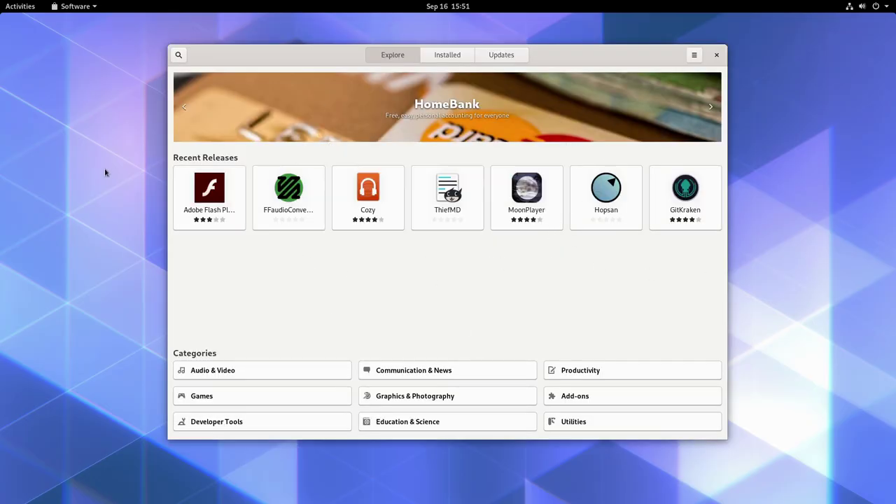
click(695, 55)
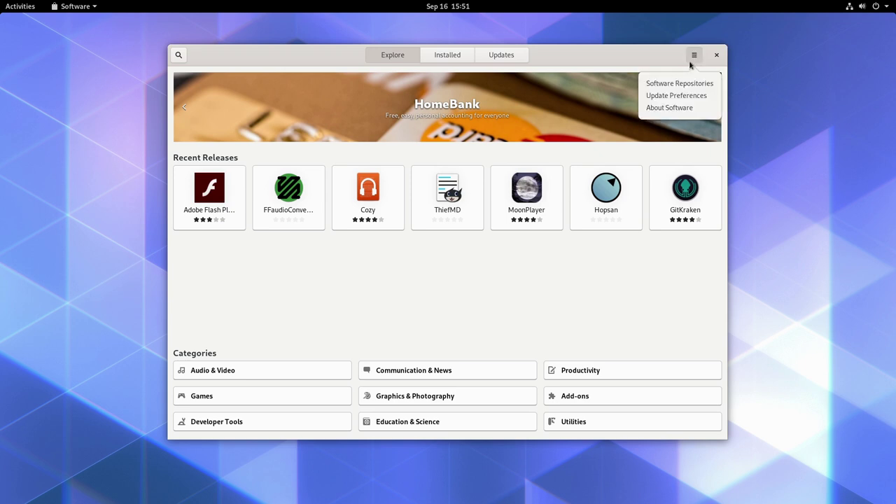
click(680, 83)
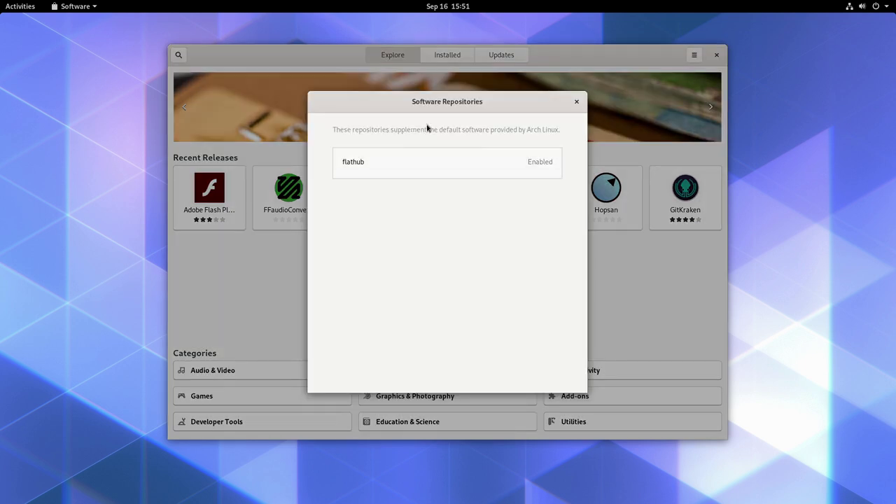
click(577, 102)
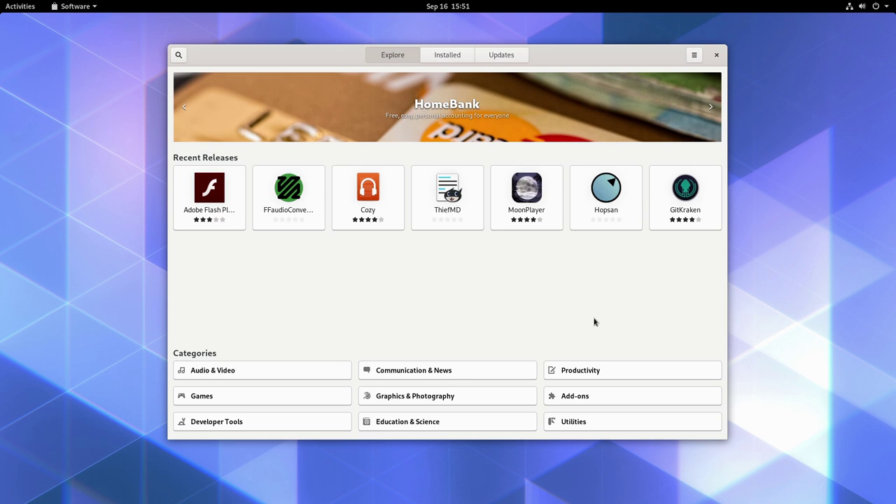
Close GNOME Software and bring up the full application grid from Activities.
click(716, 54)
click(20, 6)
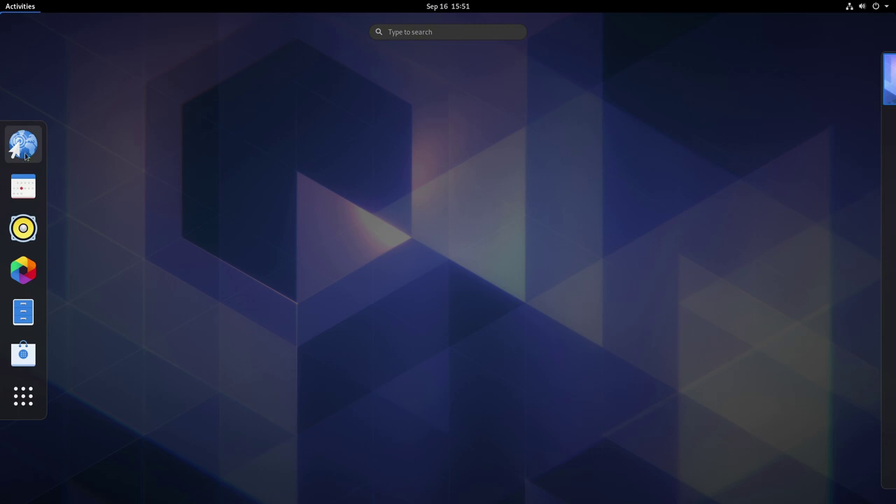
click(21, 393)
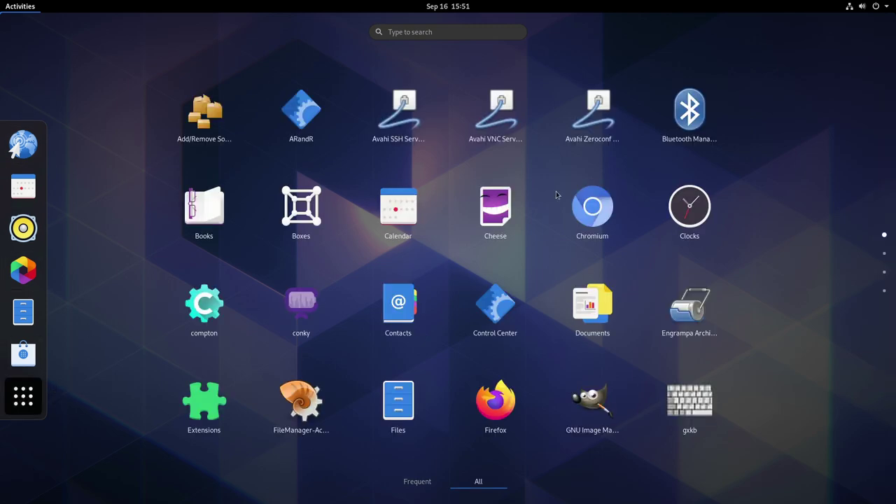
Scroll down and back up through the app grid, then hide it and leave the overview.
scroll(594, 253, down, 1)
scroll(594, 253, down, 2)
scroll(592, 254, up, 2)
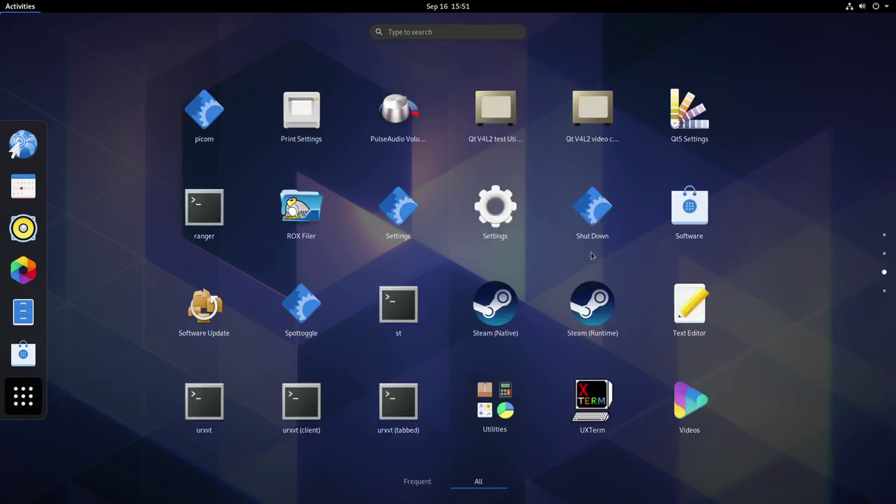
scroll(591, 256, up, 1)
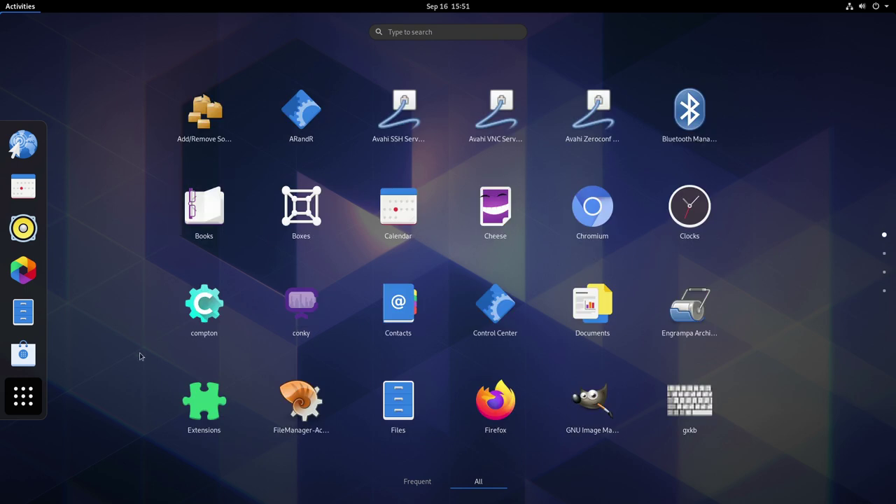
click(17, 410)
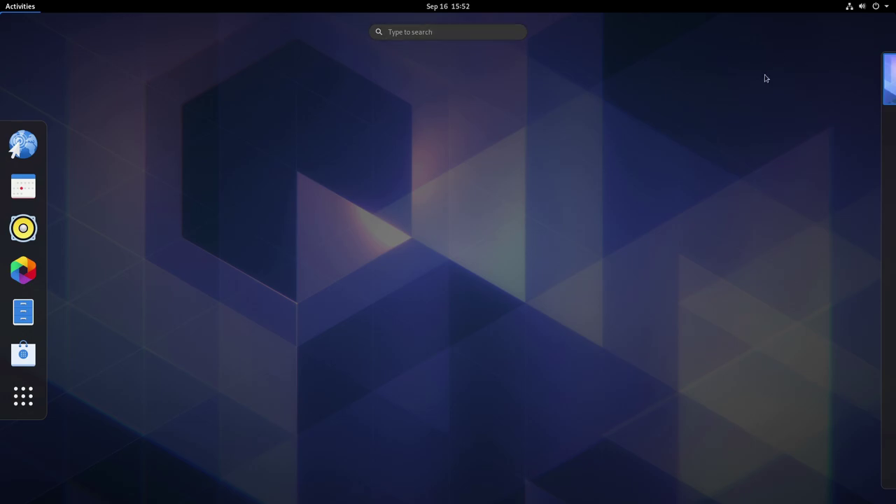
click(640, 135)
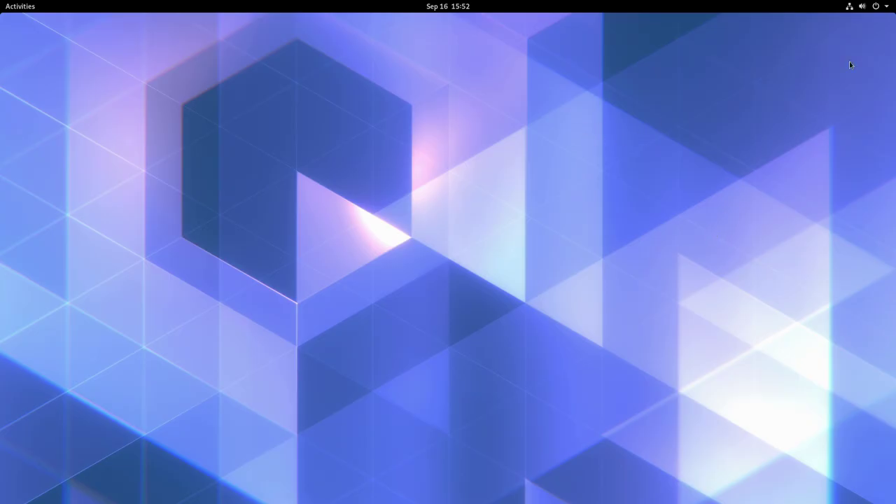